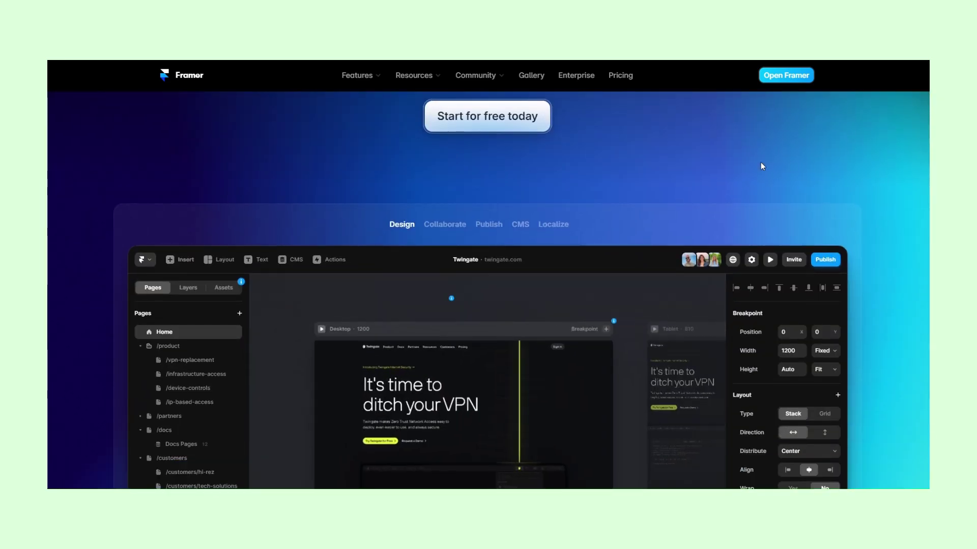
Browse the Framer homepage and its gallery of showcased websites
scroll(761, 163, down, 7)
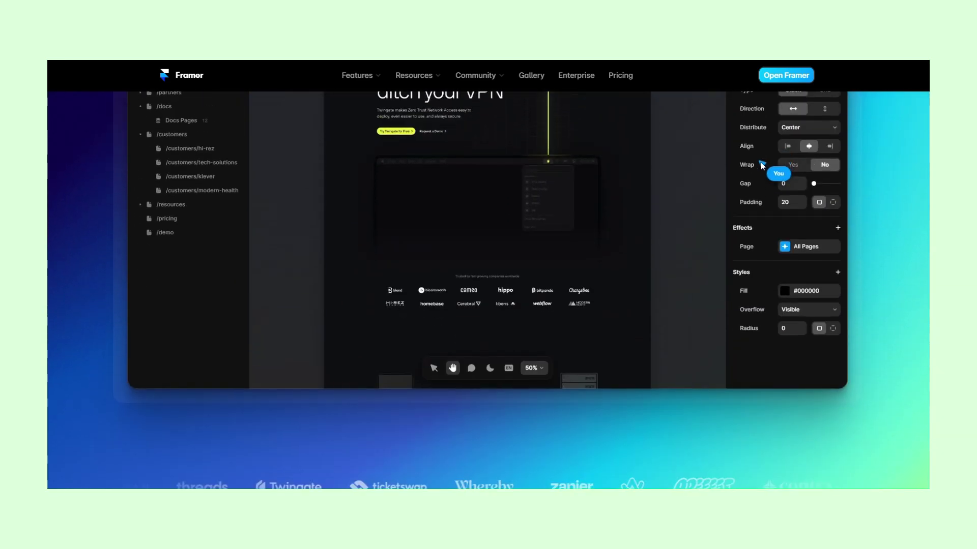
scroll(761, 163, down, 1)
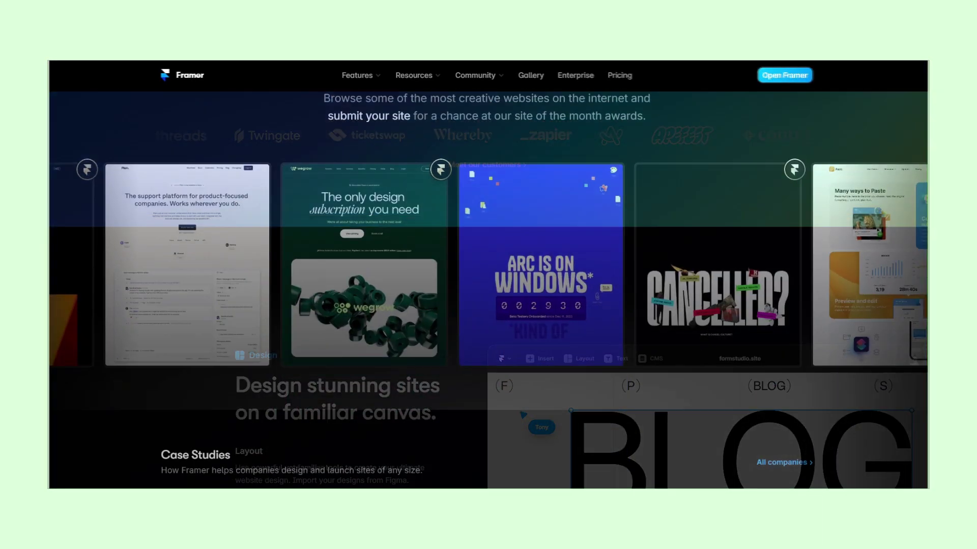
scroll(488, 275, down, 12)
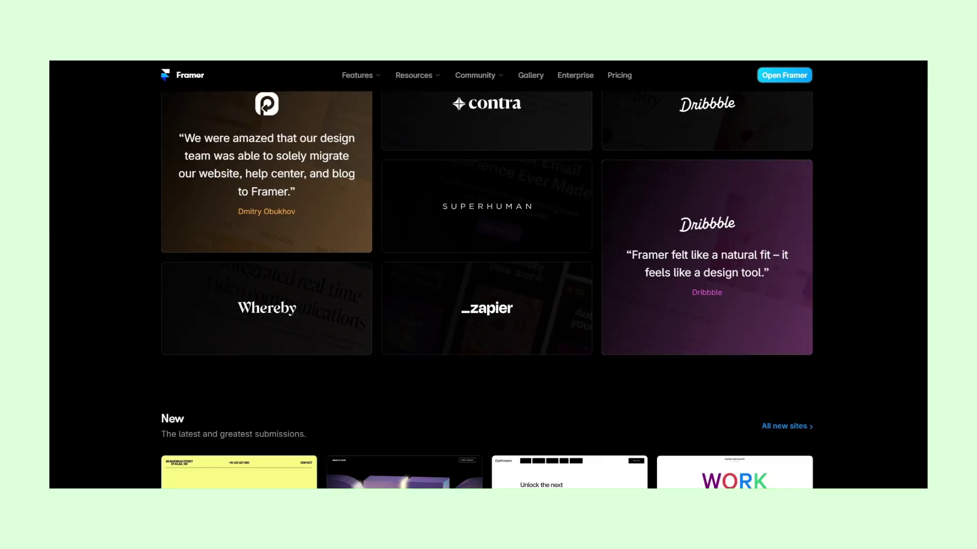
scroll(488, 275, down, 12)
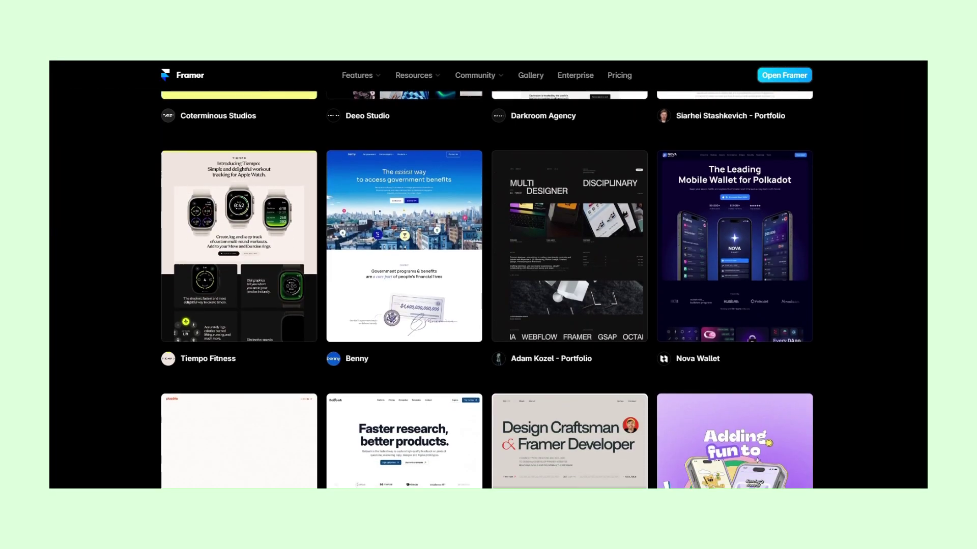
scroll(489, 275, down, 15)
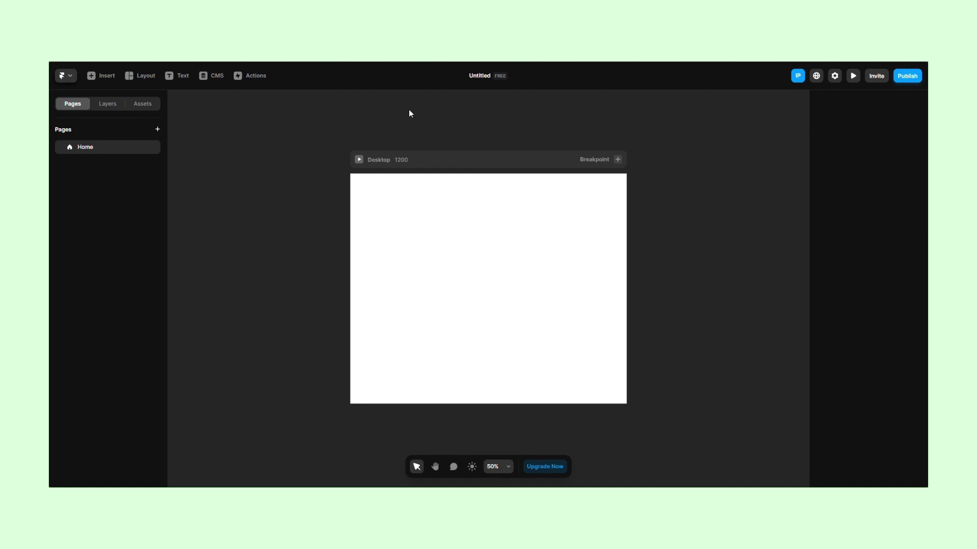
Look through the project's main menu, the insertable content library and the layout tools
click(70, 76)
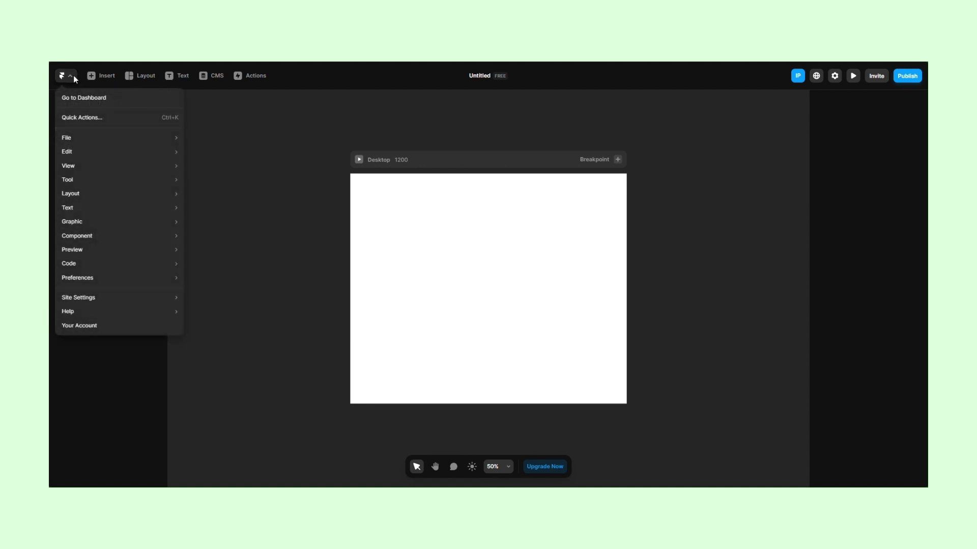
click(96, 76)
click(98, 78)
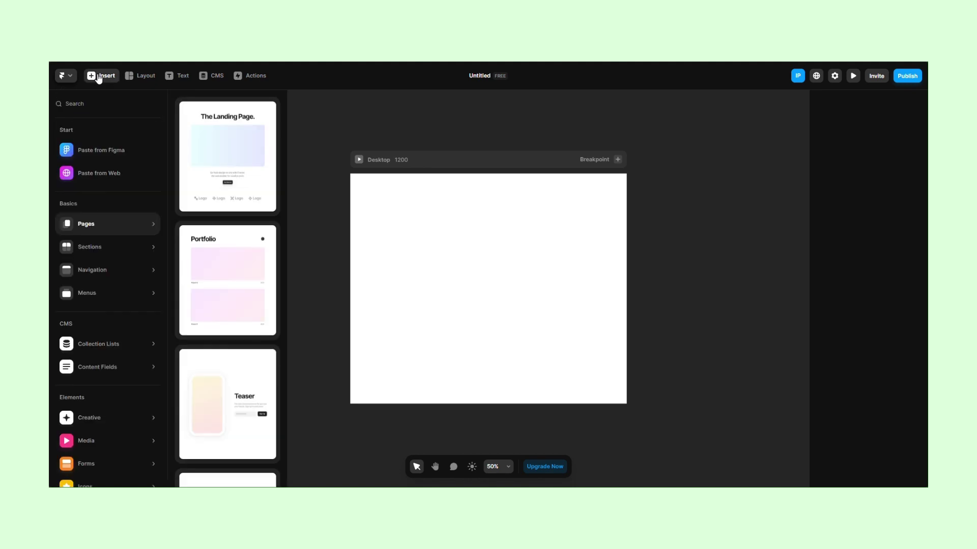
scroll(148, 146, down, 2)
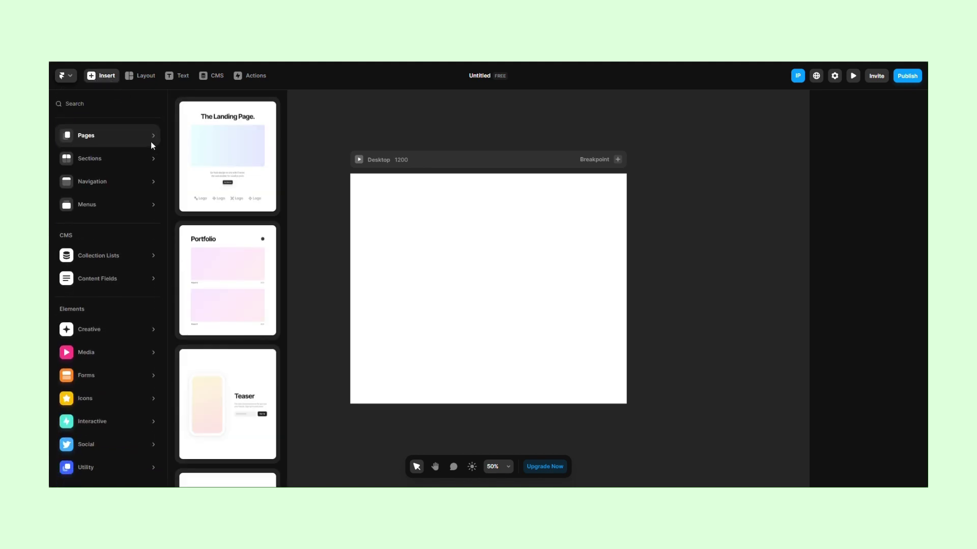
scroll(154, 143, up, 2)
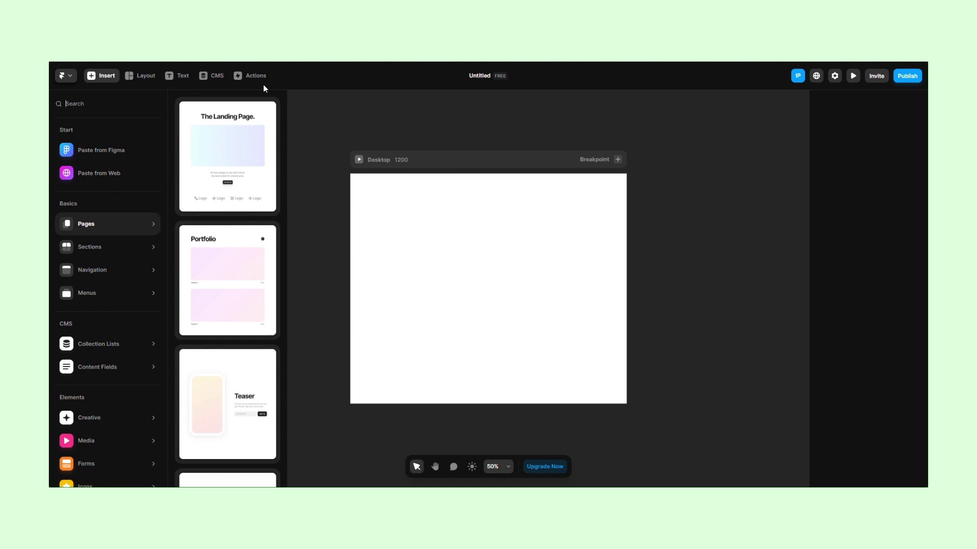
click(315, 103)
click(142, 79)
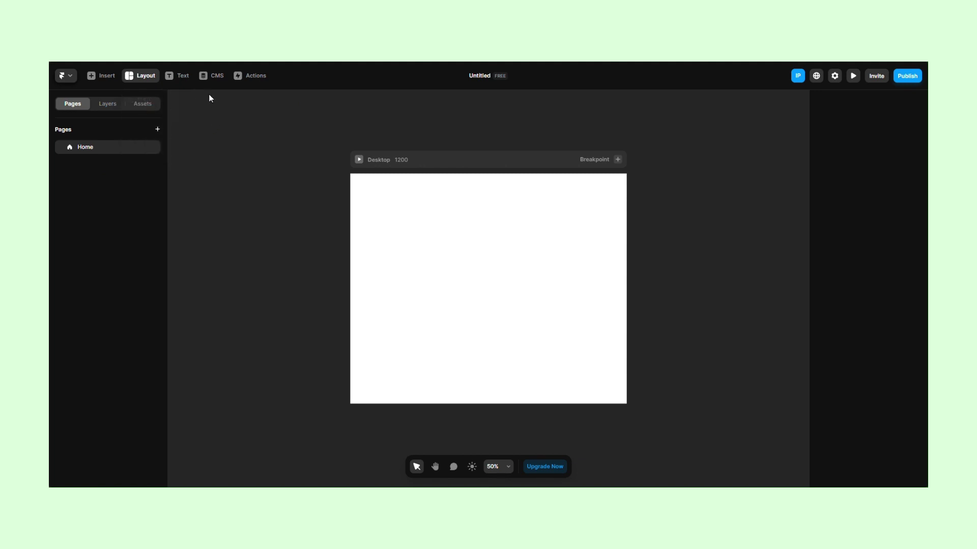
Place a sample text layer near the upper part of the Desktop page, and delete it
click(178, 76)
click(402, 228)
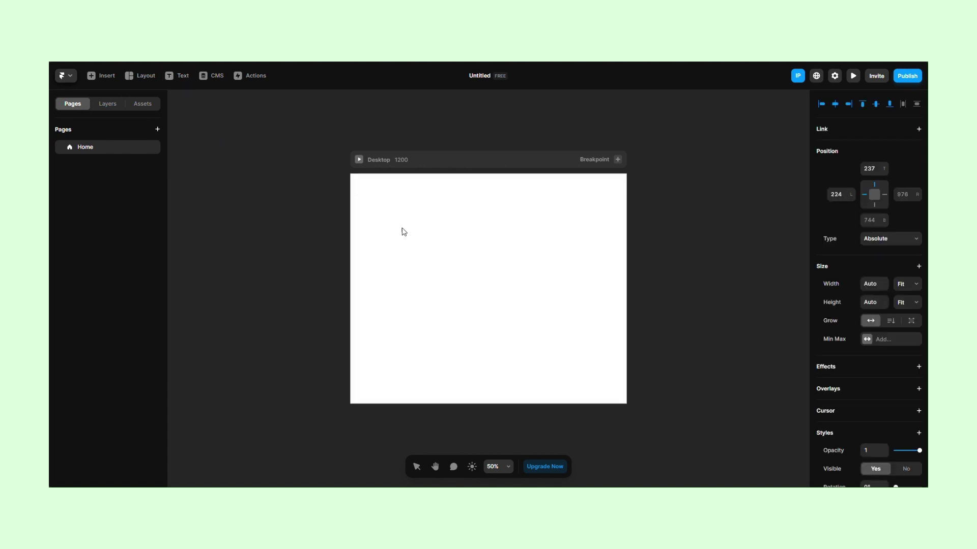
text(sadsadsadsadsadsad)
click(297, 217)
key(Delete)
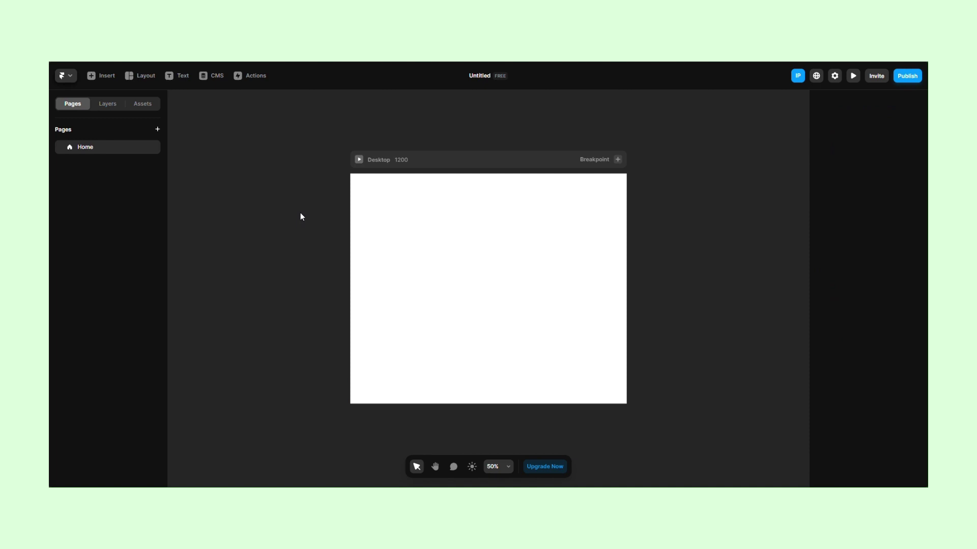
Look at the CMS collections and the list of quick actions
click(208, 79)
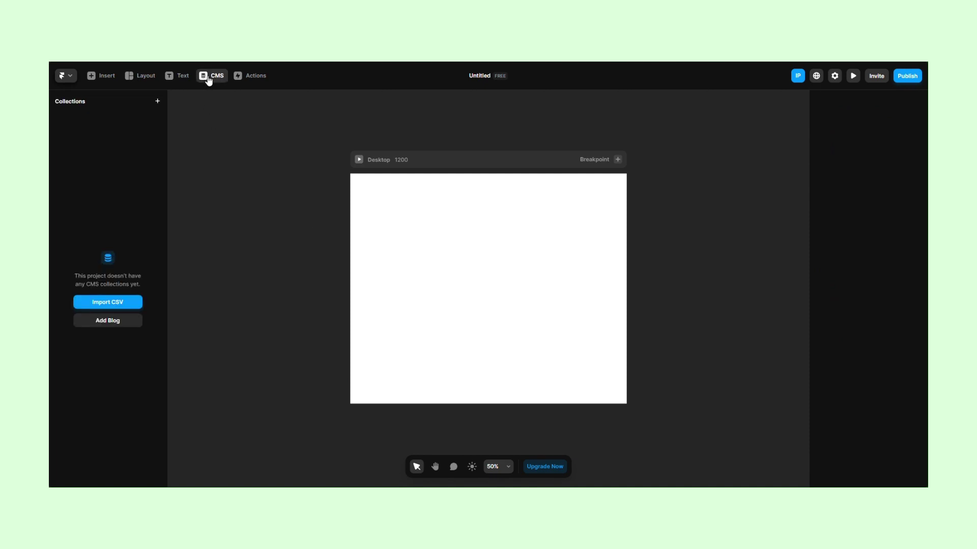
click(259, 78)
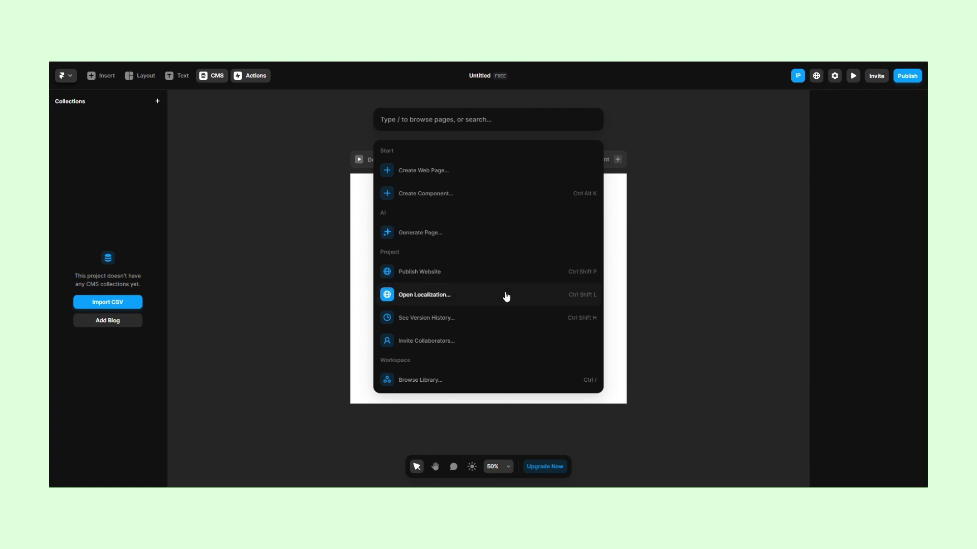
click(316, 118)
click(316, 118)
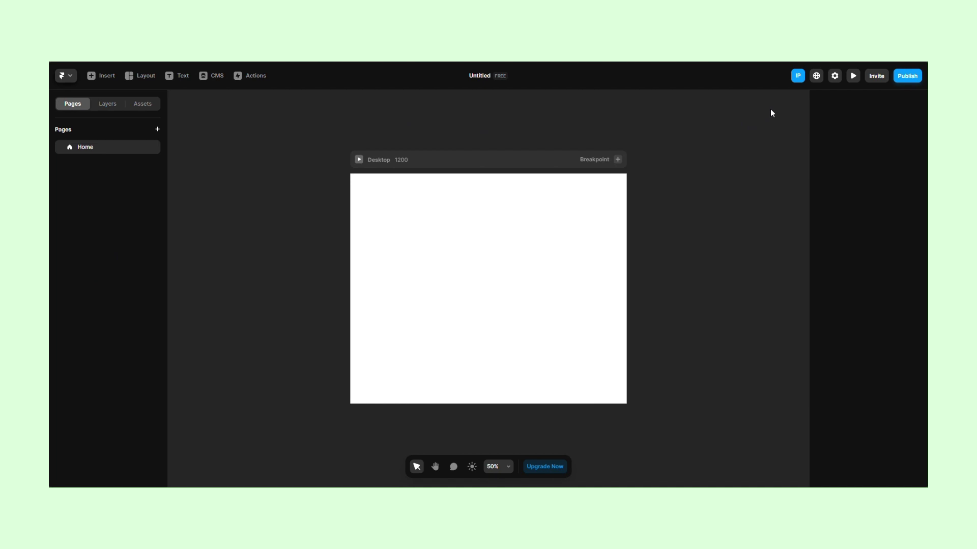
Review the localization options and the Home page settings down to the custom code fields
click(816, 75)
click(736, 164)
click(834, 77)
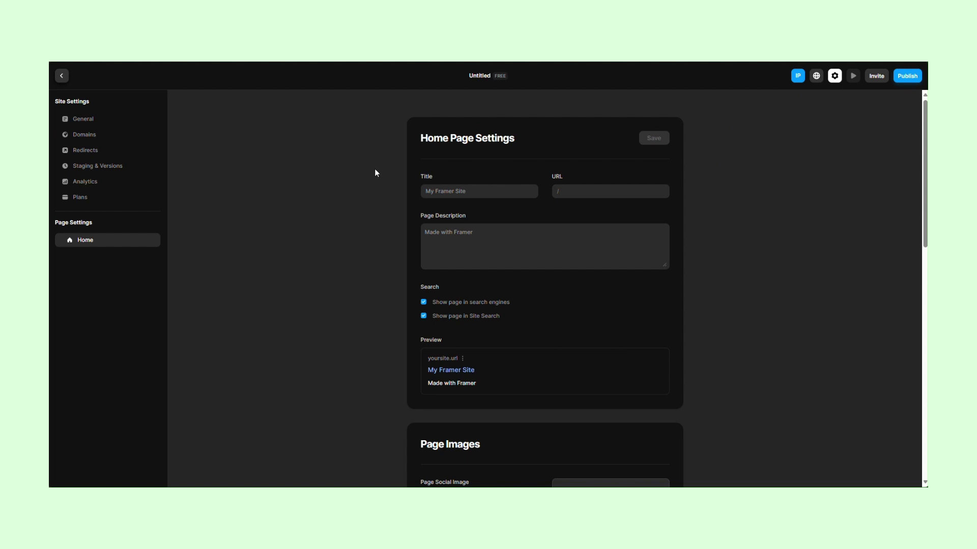
scroll(377, 173, down, 9)
scroll(360, 180, down, 3)
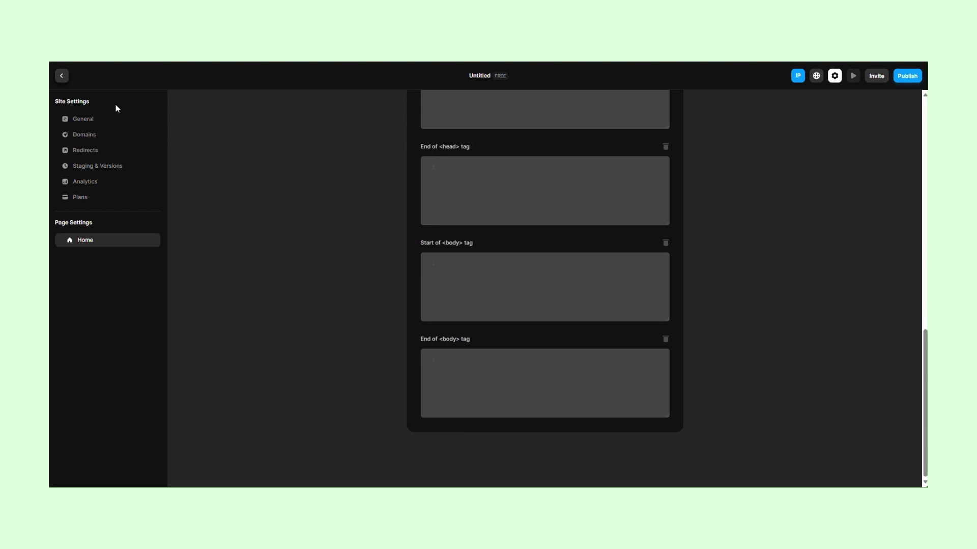
click(63, 77)
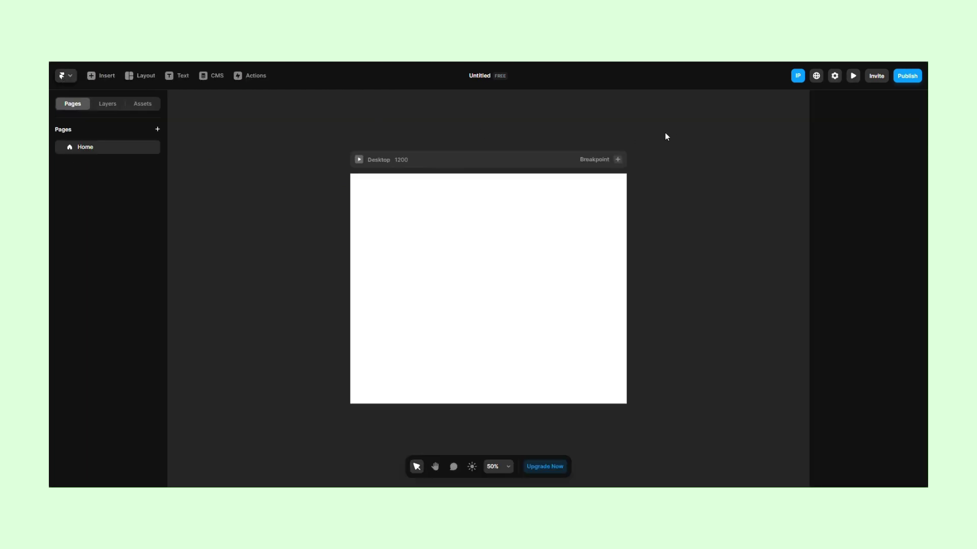
Check the options for inviting collaborators and sharing the project link
click(870, 77)
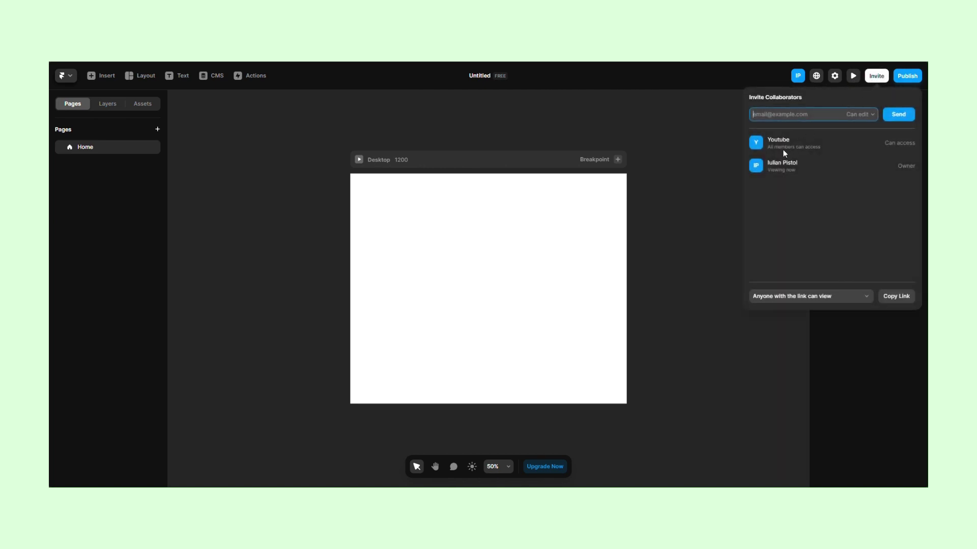
click(728, 114)
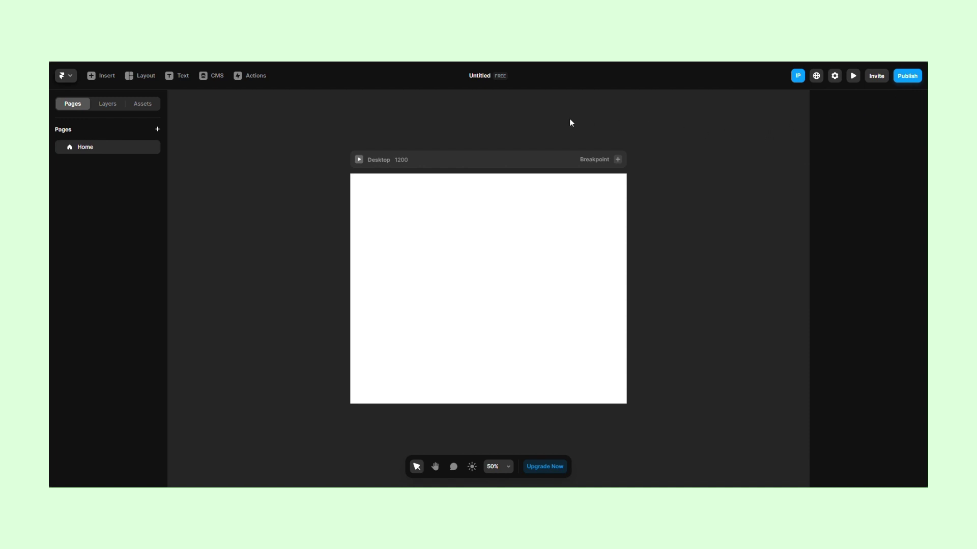
Examine the insertable sections, page templates, navigation bars and menus among the basic building blocks
click(102, 77)
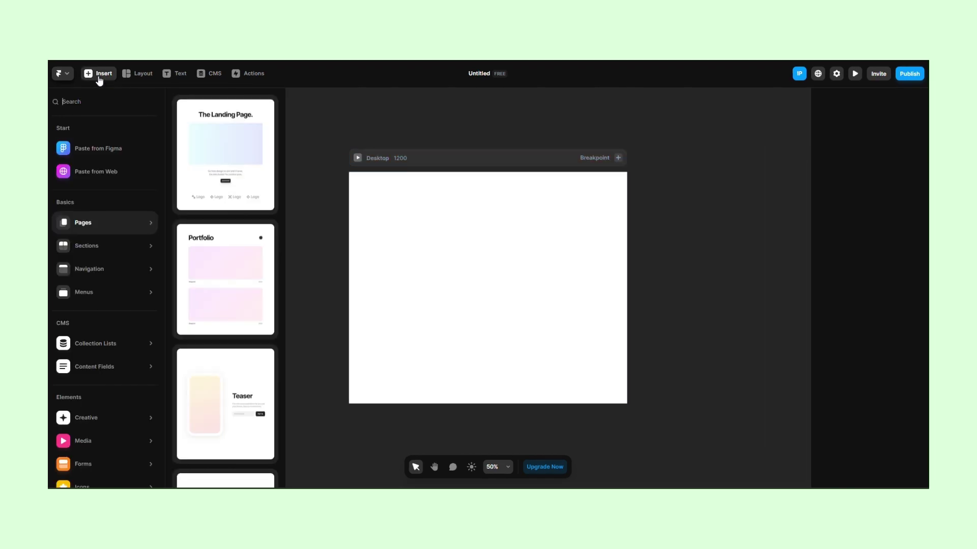
click(139, 243)
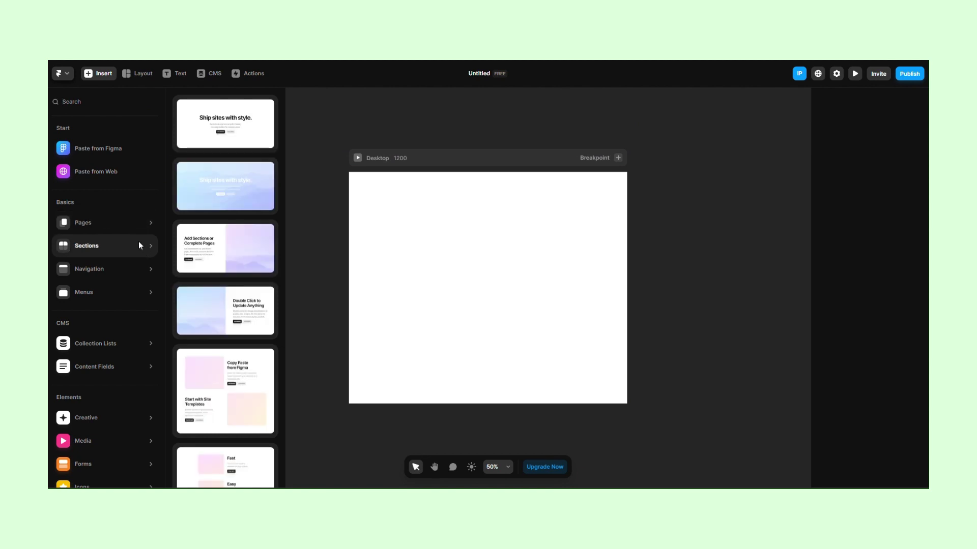
mouse_move(147, 230)
scroll(202, 255, down, 7)
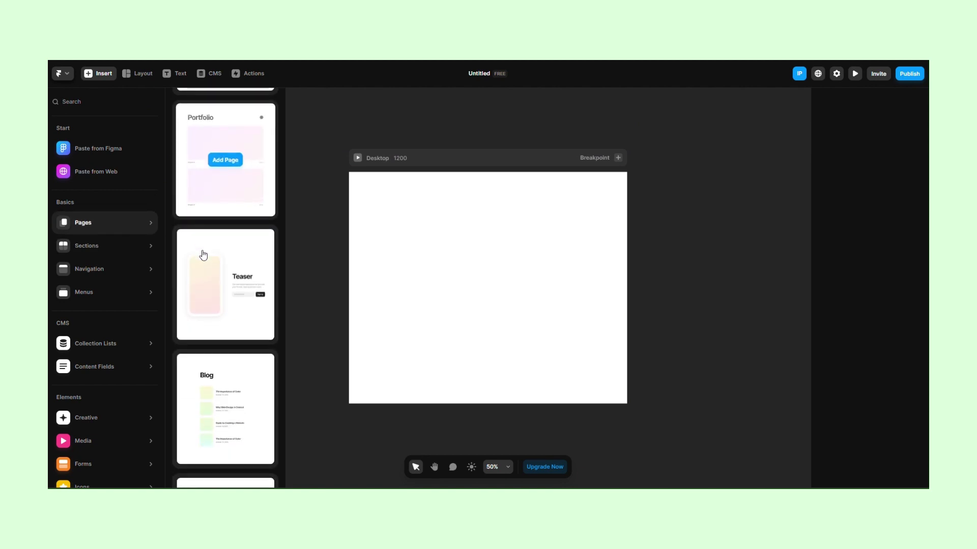
scroll(199, 256, down, 3)
click(143, 263)
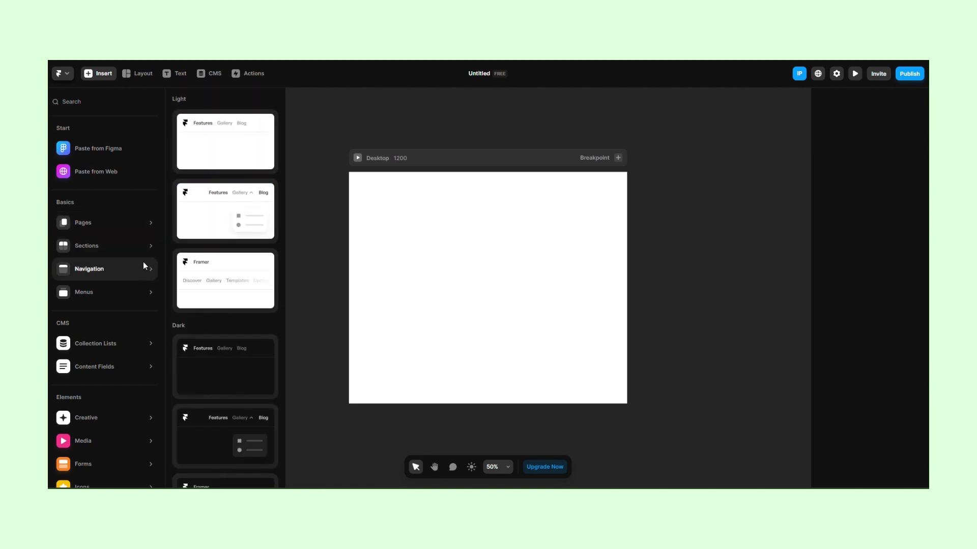
scroll(189, 264, down, 2)
scroll(143, 269, down, 3)
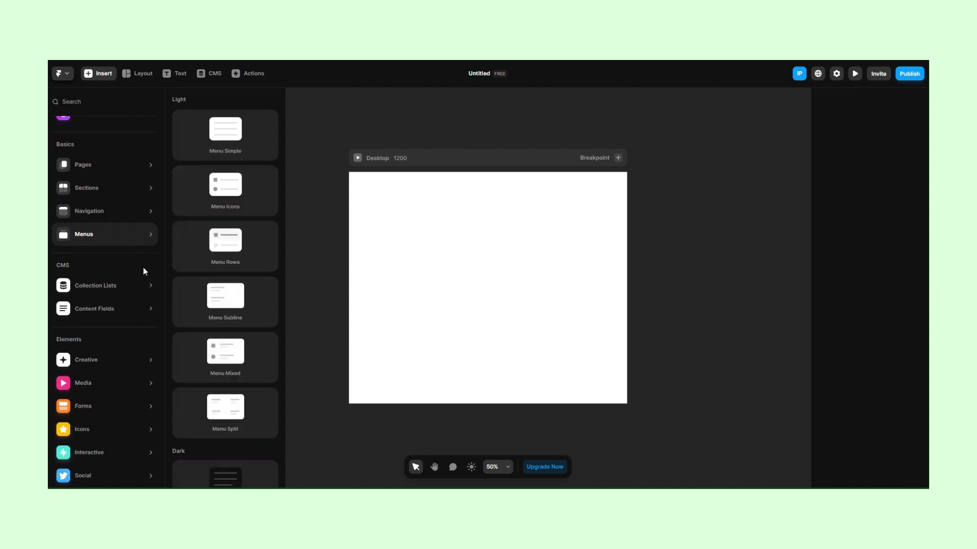
Examine the insertable CMS content and the media, form, interactive and social elements
mouse_move(144, 270)
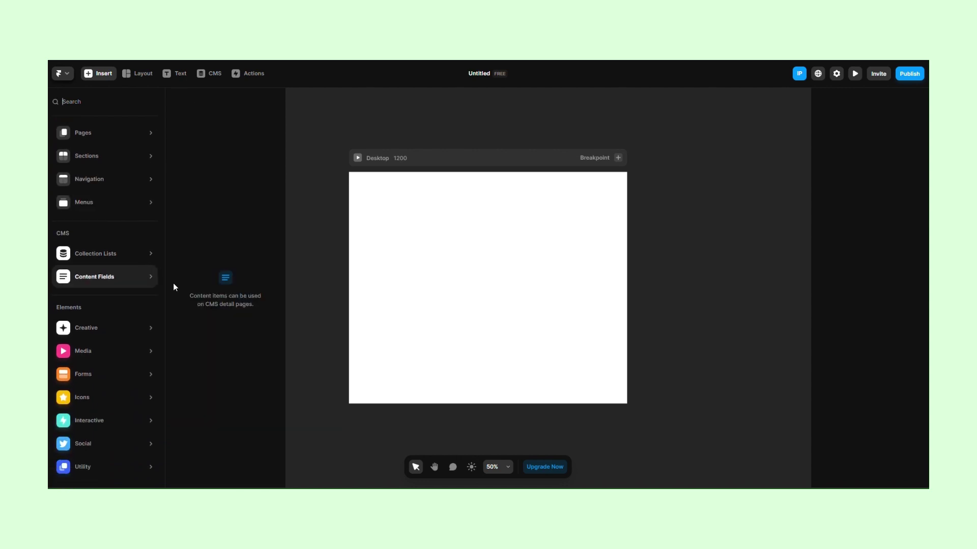
click(126, 348)
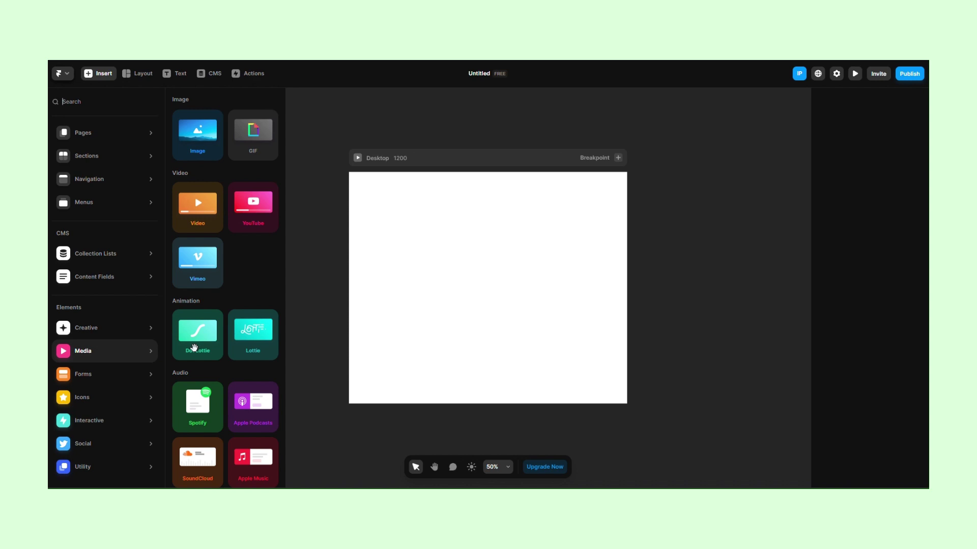
scroll(257, 279, down, 2)
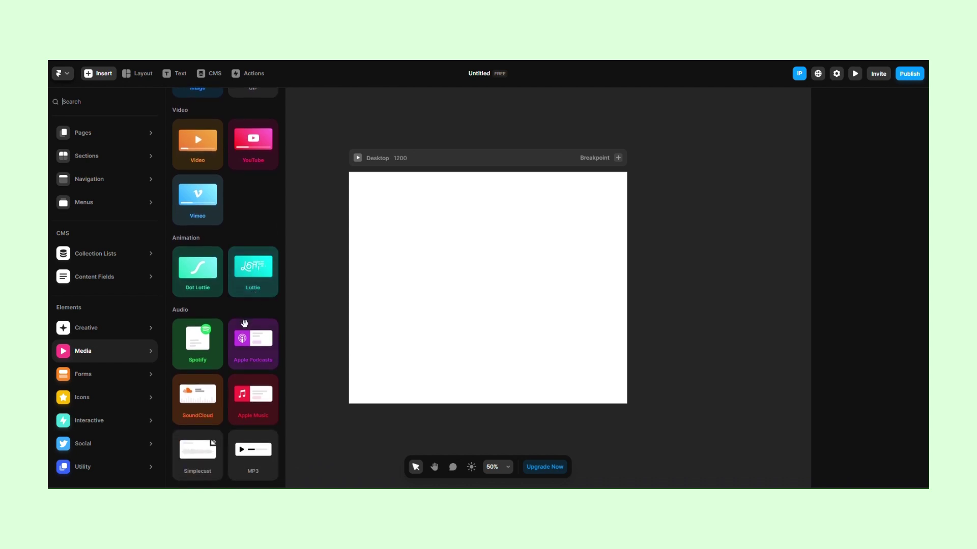
mouse_move(152, 400)
mouse_move(109, 379)
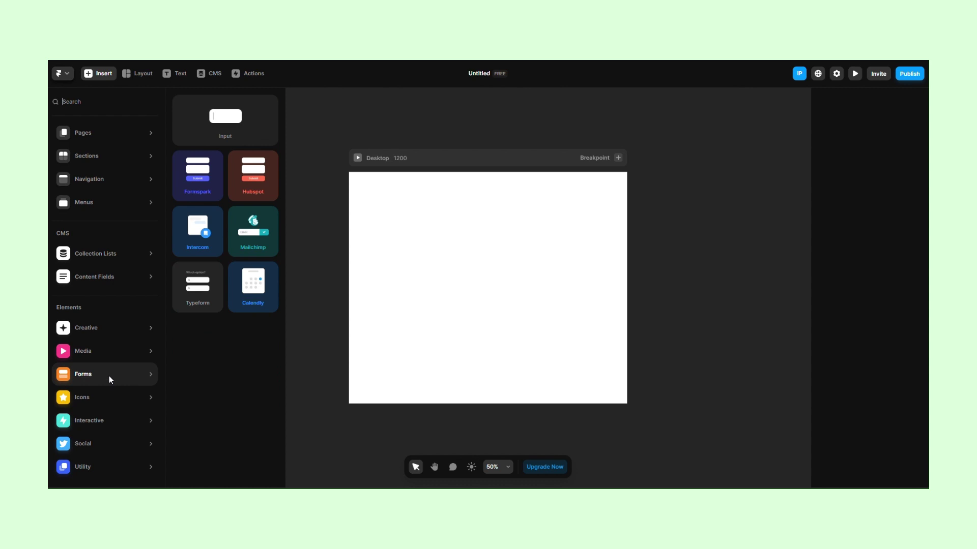
mouse_move(127, 415)
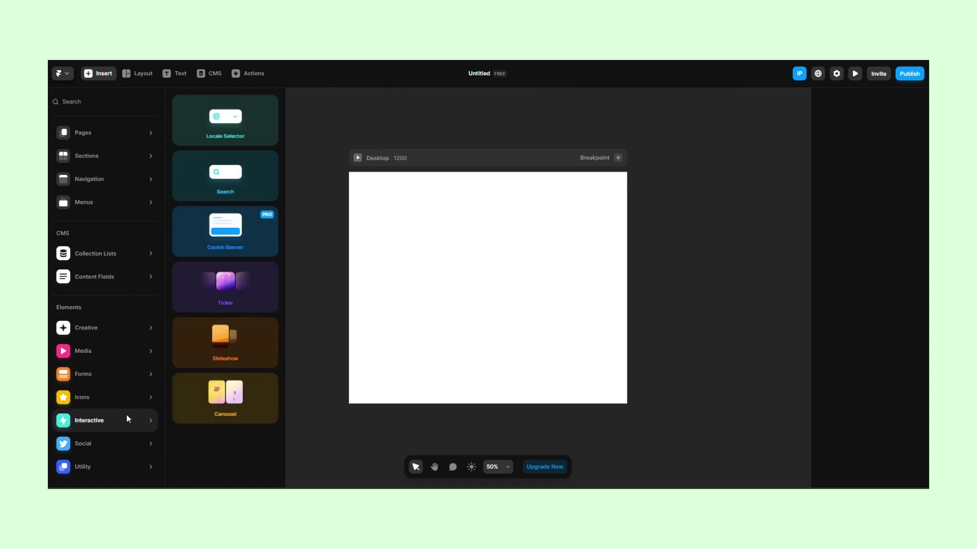
mouse_move(132, 439)
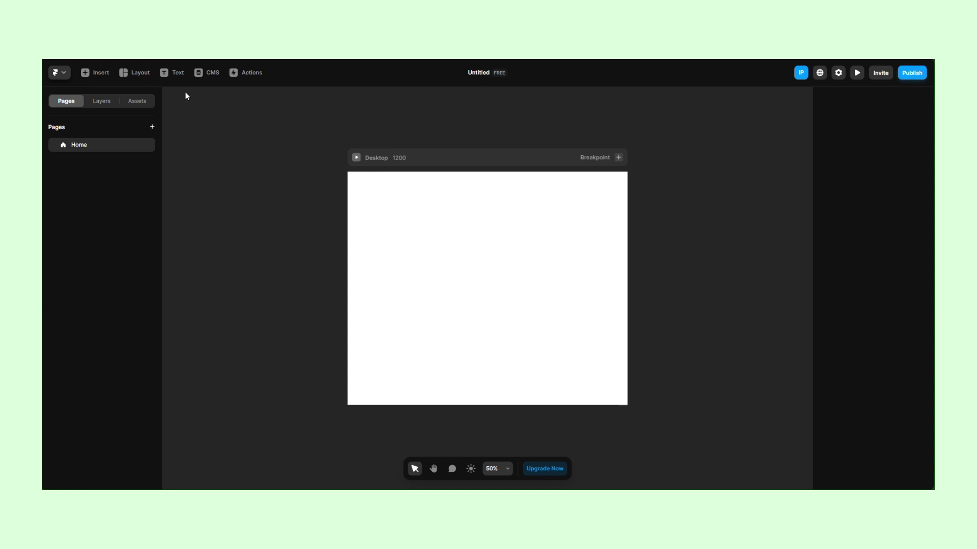
Add the page template with a photographer and filmmaker introduction above an image grid
click(98, 73)
mouse_move(106, 183)
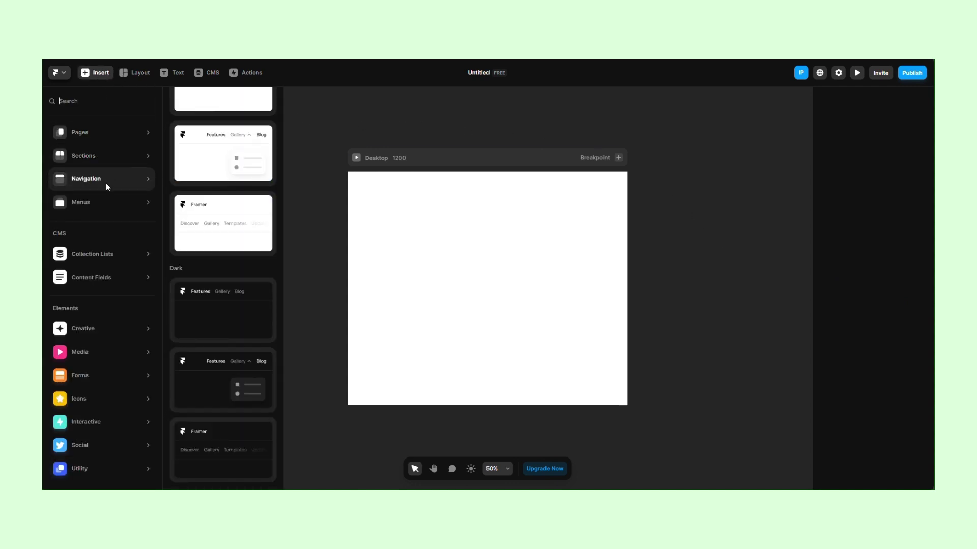
mouse_move(99, 131)
mouse_move(236, 259)
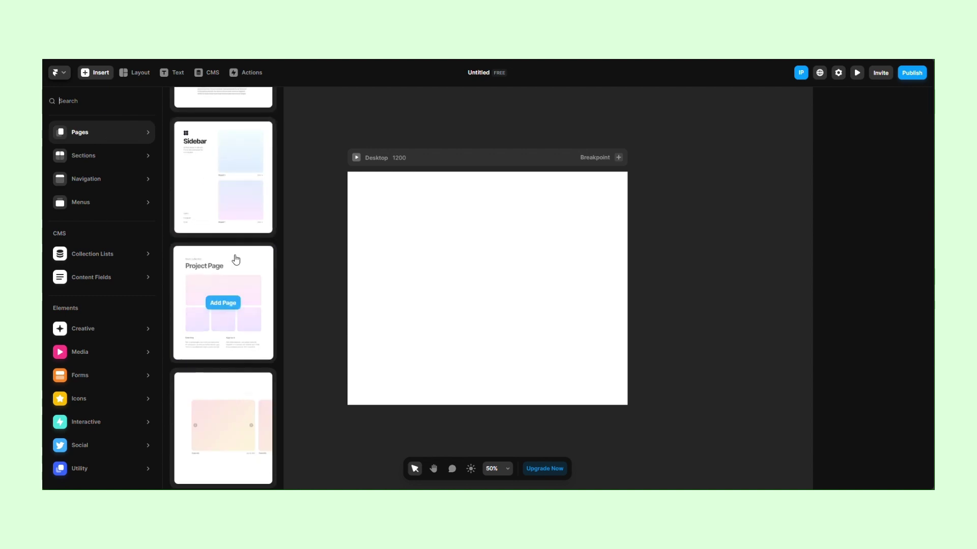
scroll(235, 259, down, 5)
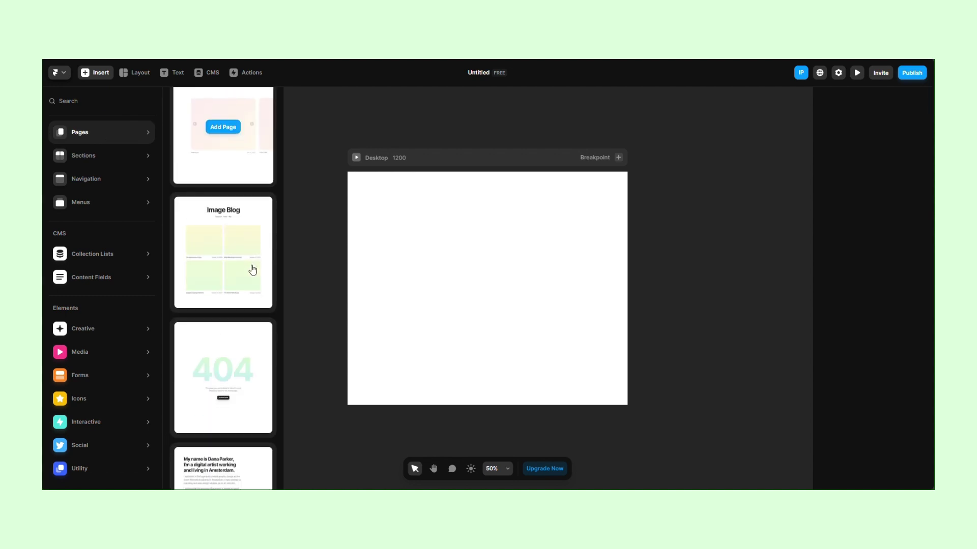
scroll(253, 270, down, 10)
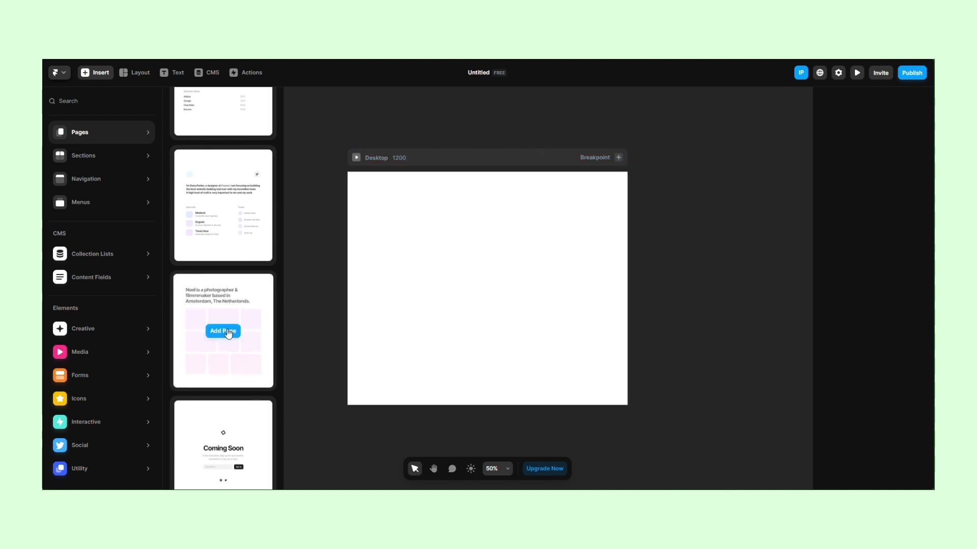
click(228, 334)
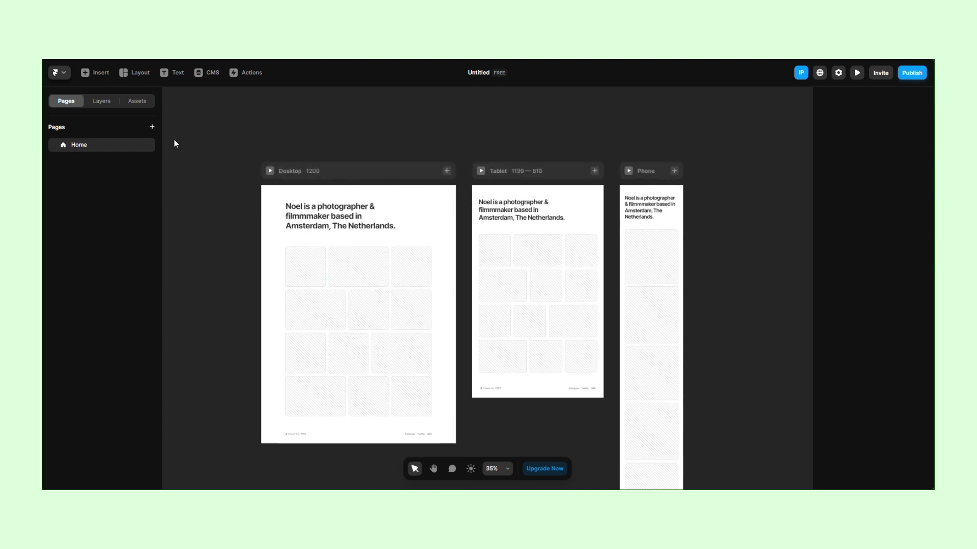
Place the light navigation bar with Features, Gallery and Blog links above the heading in the Desktop layout
click(96, 73)
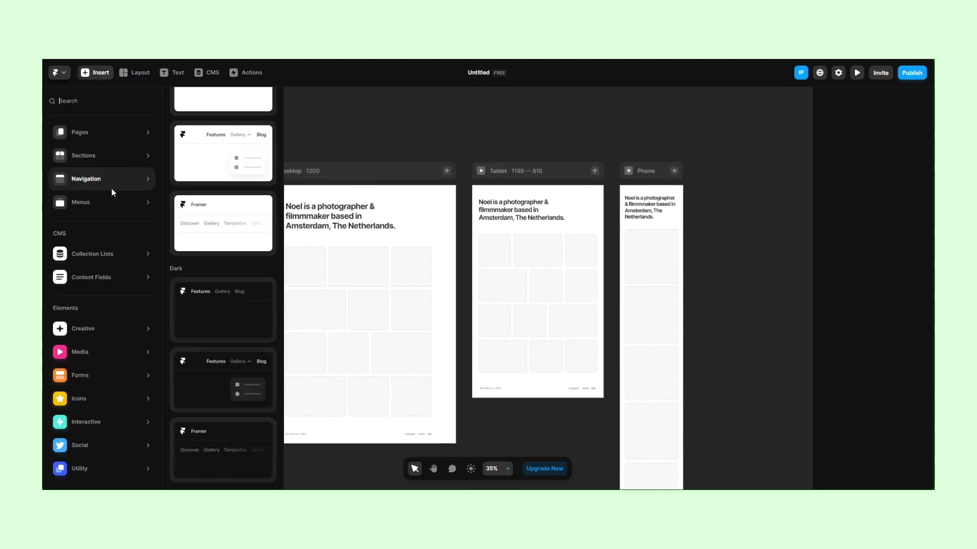
scroll(195, 196, up, 2)
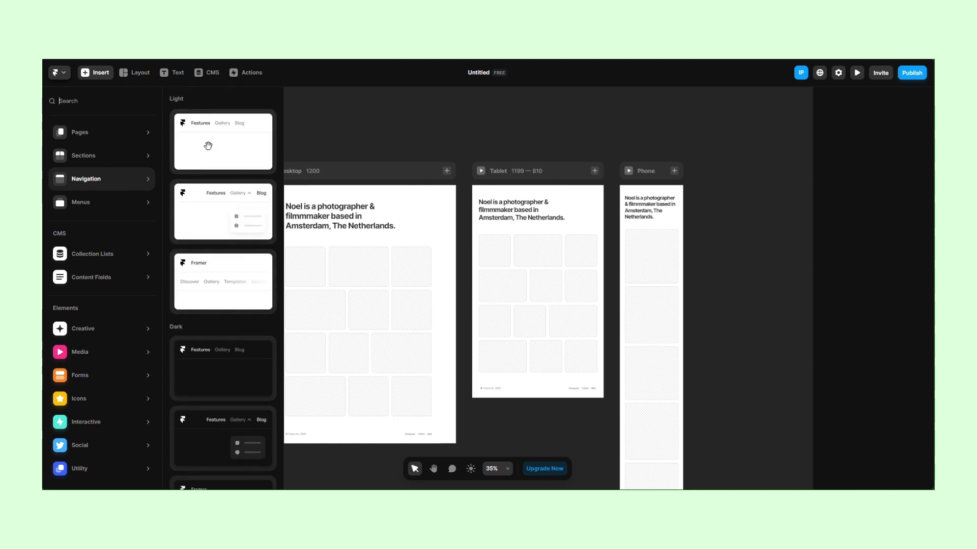
drag(209, 146, 312, 200)
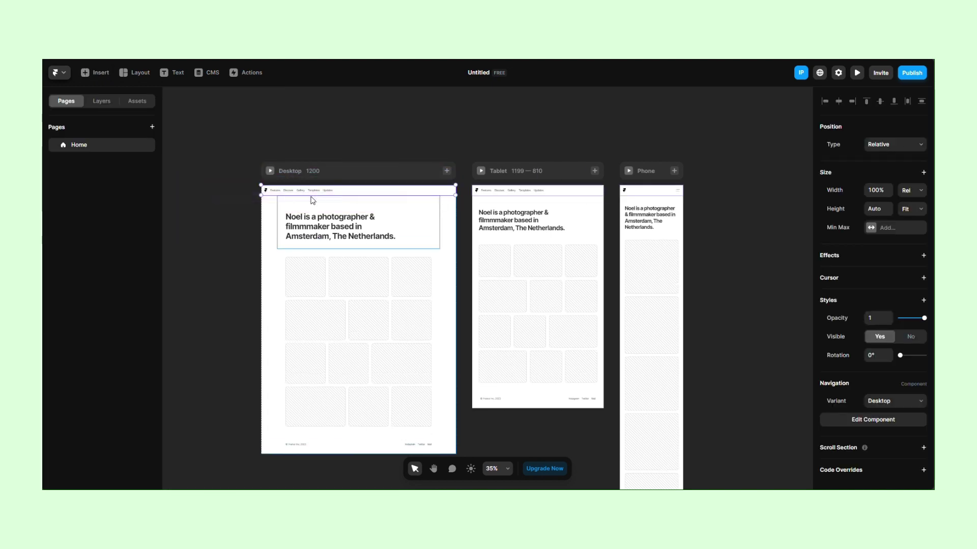
click(242, 211)
Fill the gallery's placeholder boxes with the nature photos from the local JPG files
scroll(249, 223, down, 2)
click(306, 232)
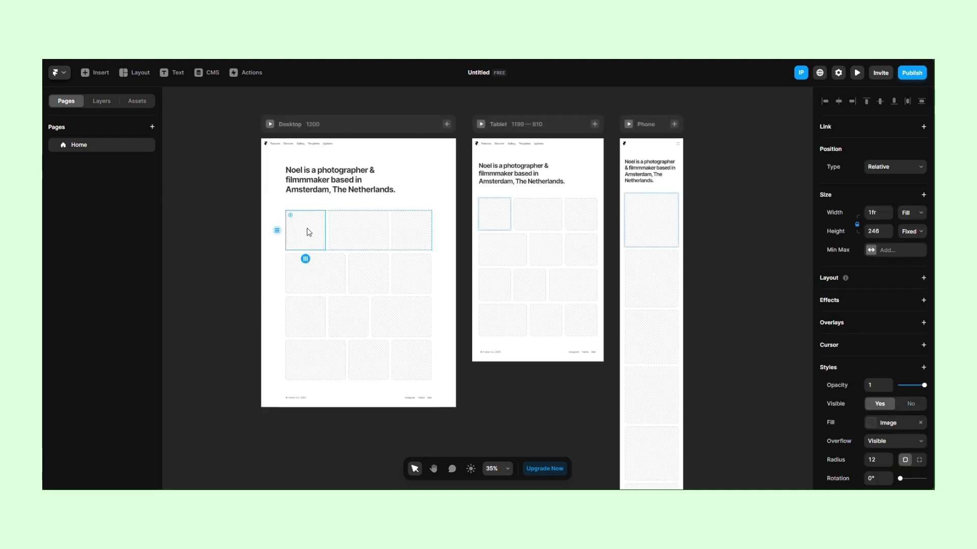
click(888, 423)
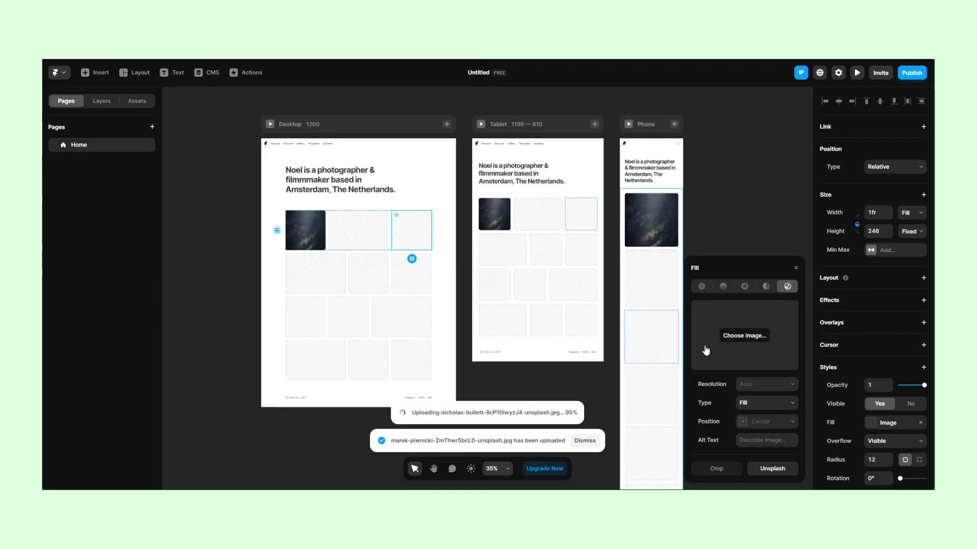
click(745, 335)
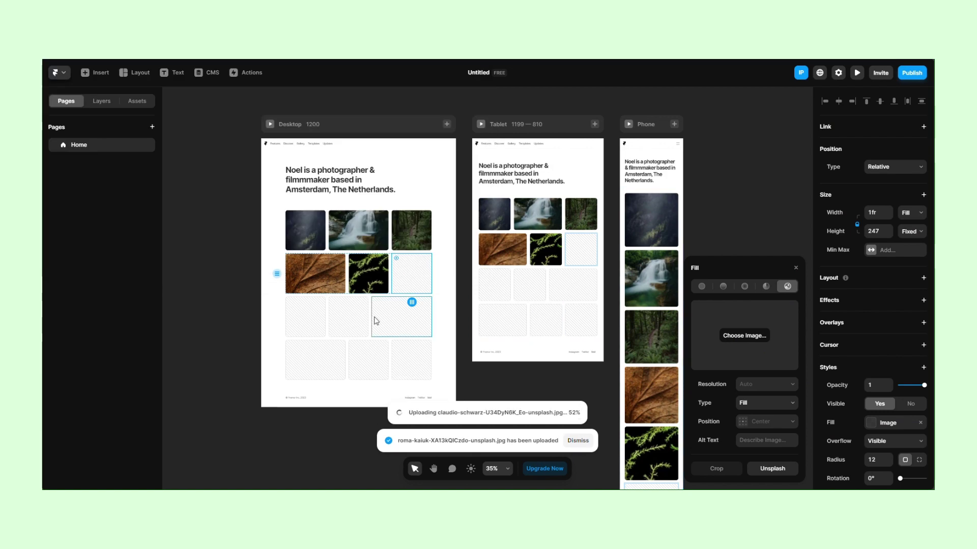
click(347, 330)
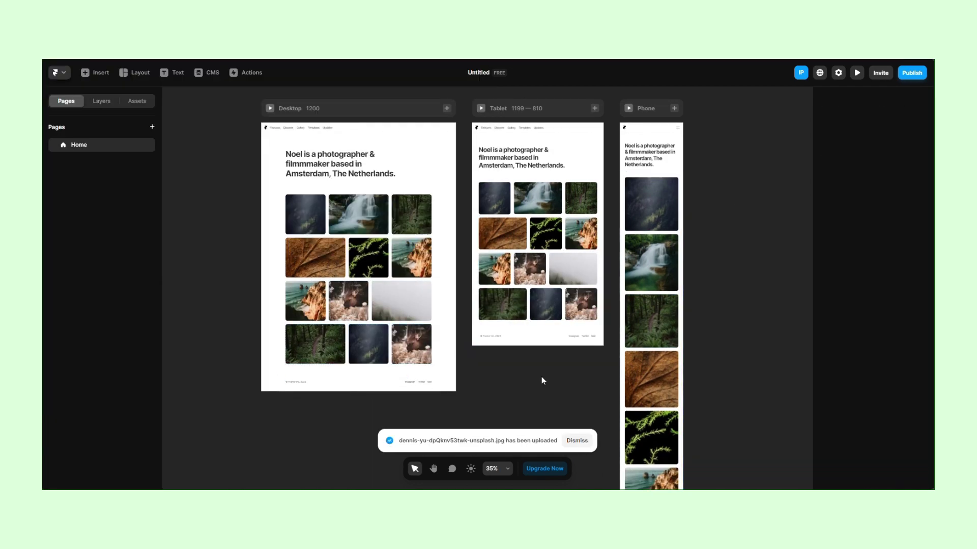
Preview the Desktop page and look through it from the navigation bar down to the footer
click(271, 109)
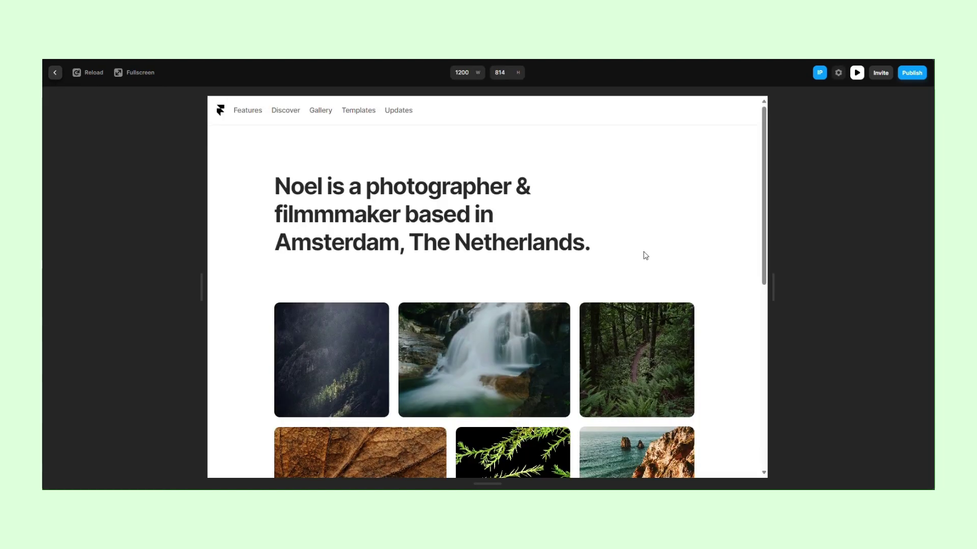
scroll(645, 256, down, 8)
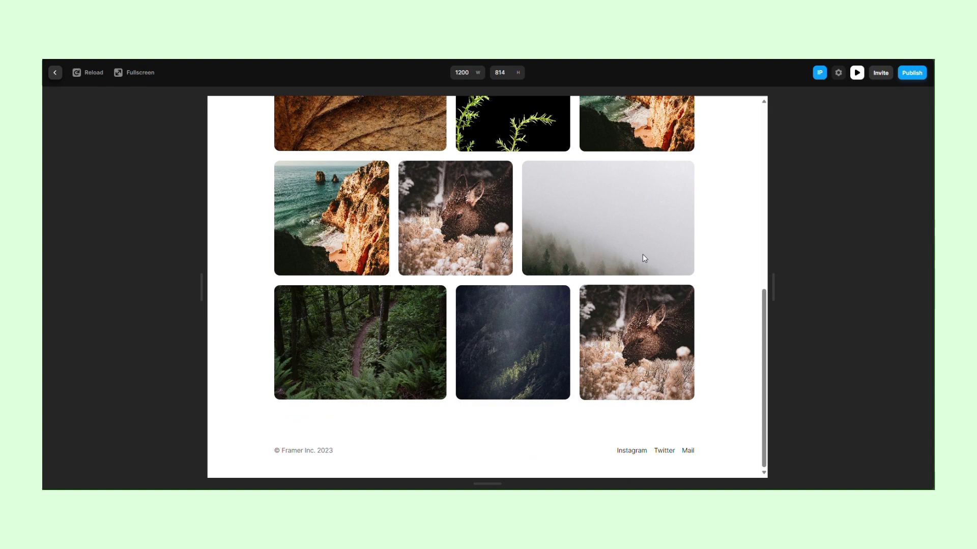
scroll(644, 259, up, 8)
Narrow the preview to about 526 px wide, check the stacked gallery, and open and close the mobile navigation menu
drag(770, 283, 616, 273)
scroll(564, 231, down, 4)
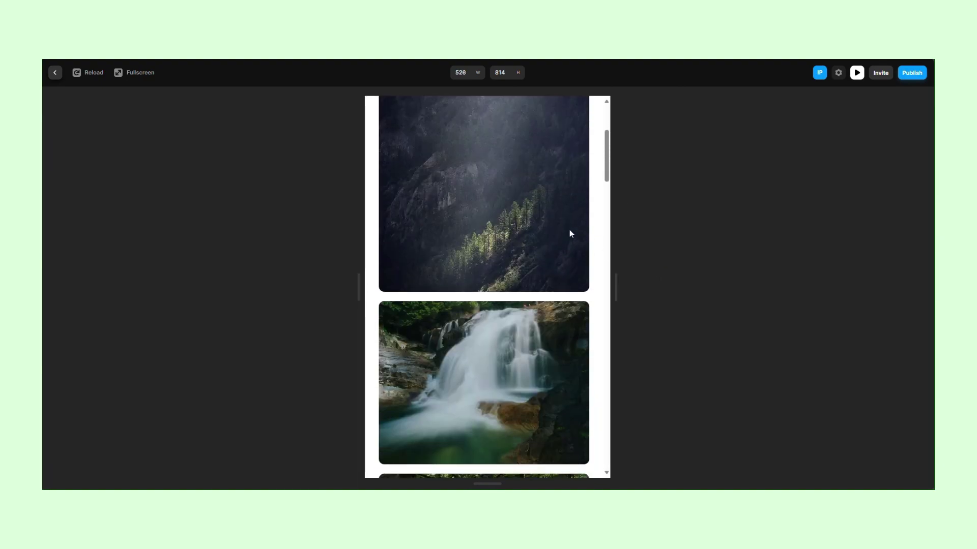
scroll(570, 234, down, 15)
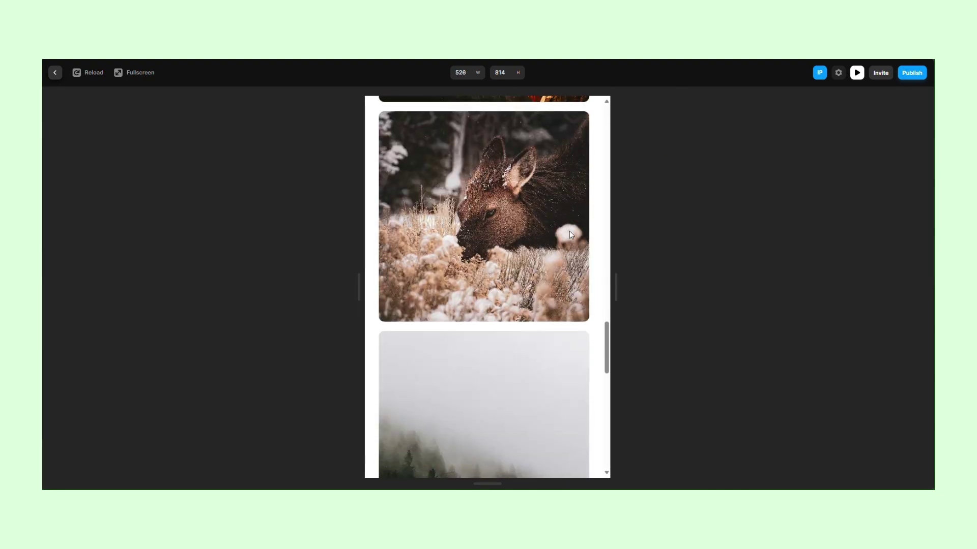
scroll(569, 233, down, 5)
scroll(569, 234, up, 7)
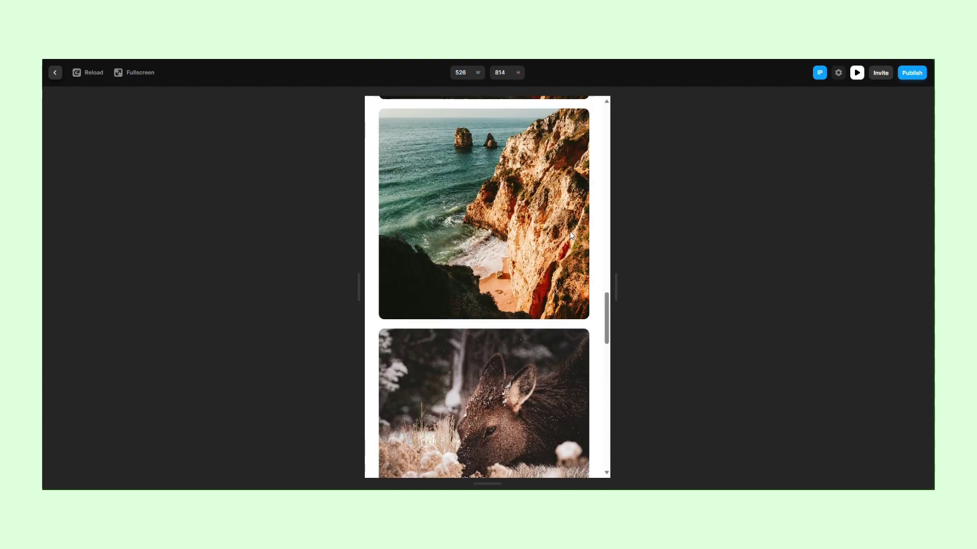
scroll(571, 233, up, 15)
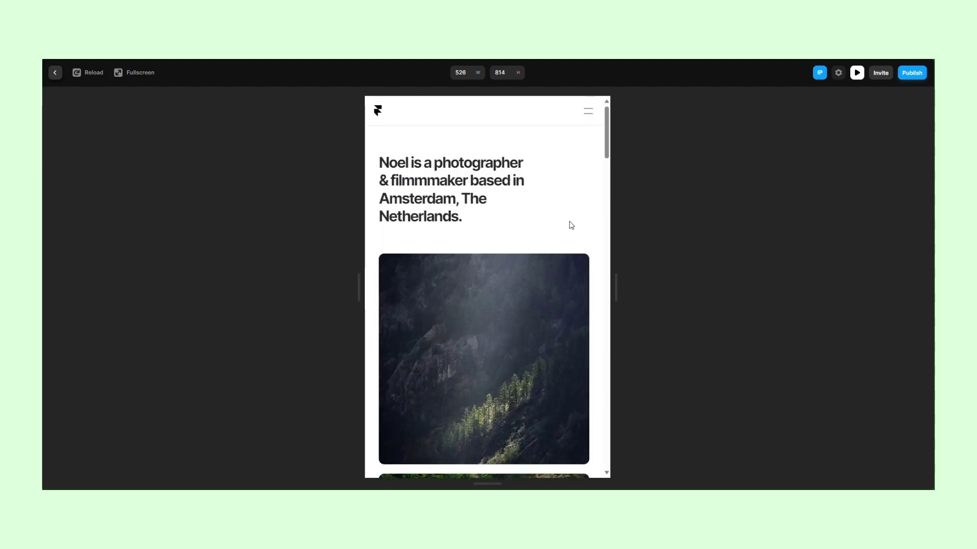
click(587, 113)
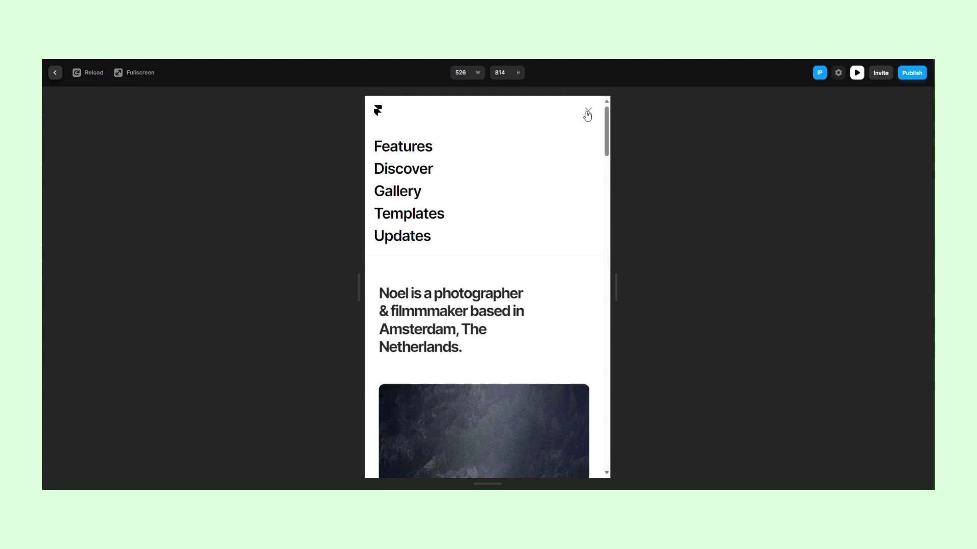
click(587, 114)
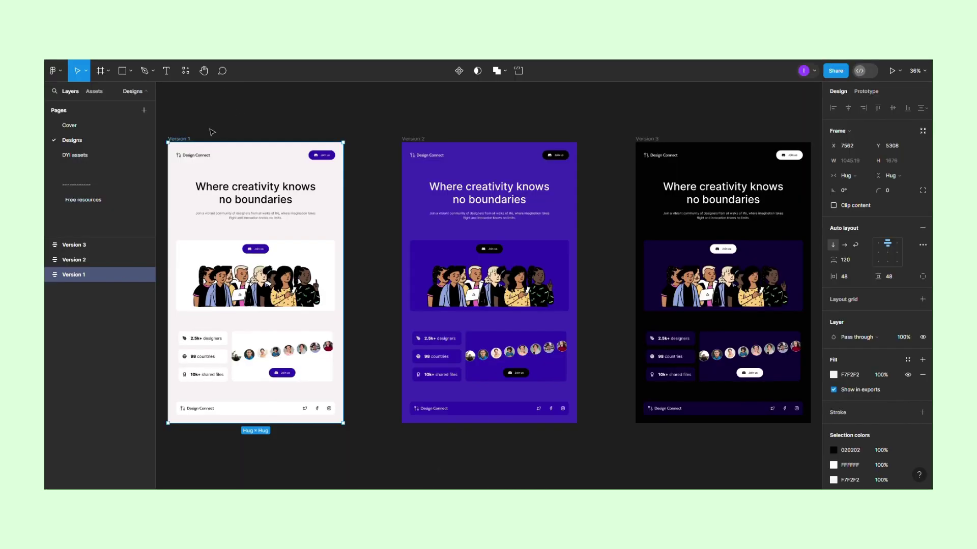
Switch to Figma and copy the Version 1 frame's layers with the Figma to HTML with Framer plugin
right_click(257, 130)
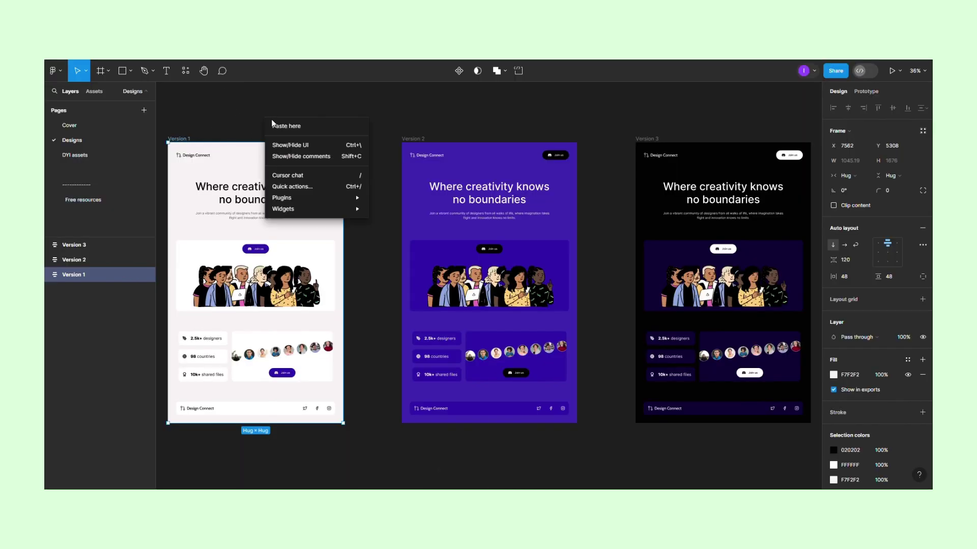
click(394, 209)
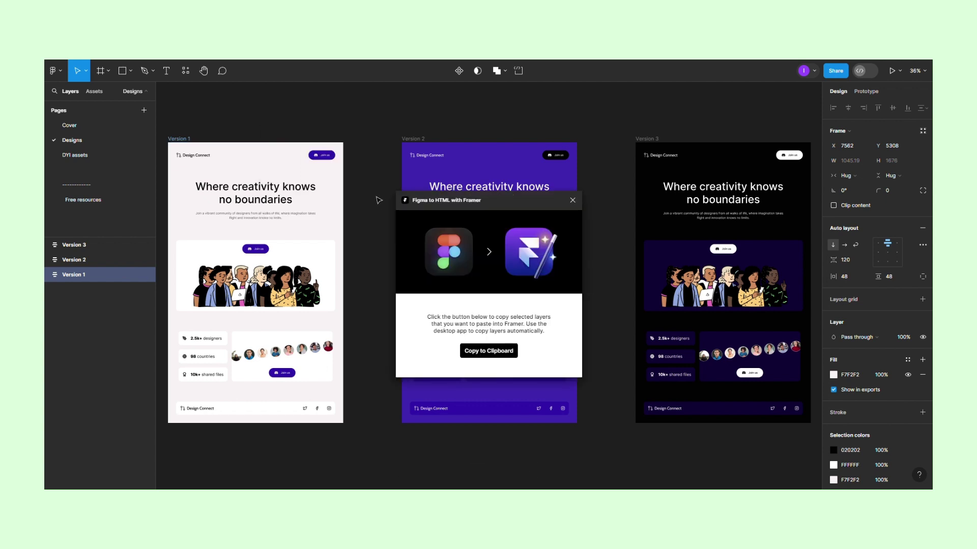
click(488, 351)
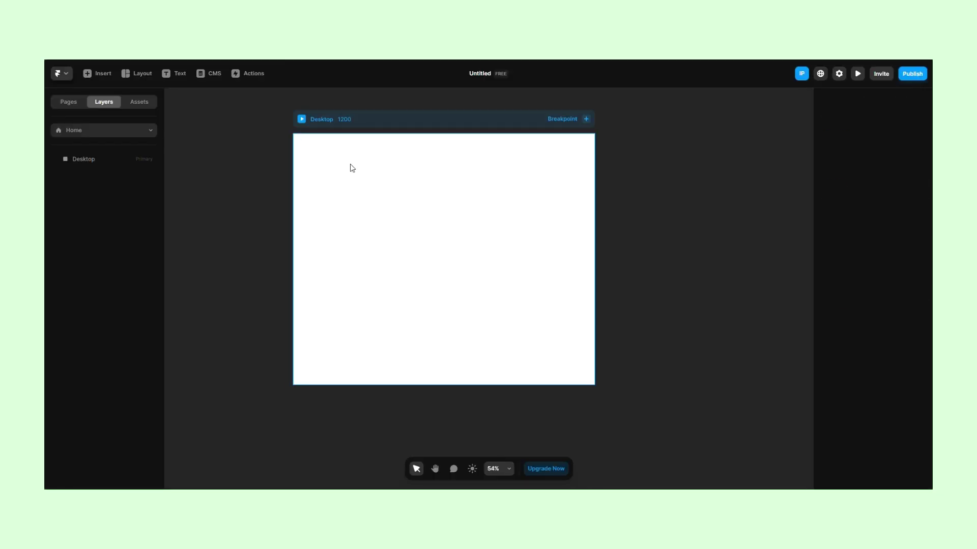
Switch back to Framer, paste the copied design into the Desktop frame, and give that frame a vertical stack layout
click(349, 173)
key(ctrl+v)
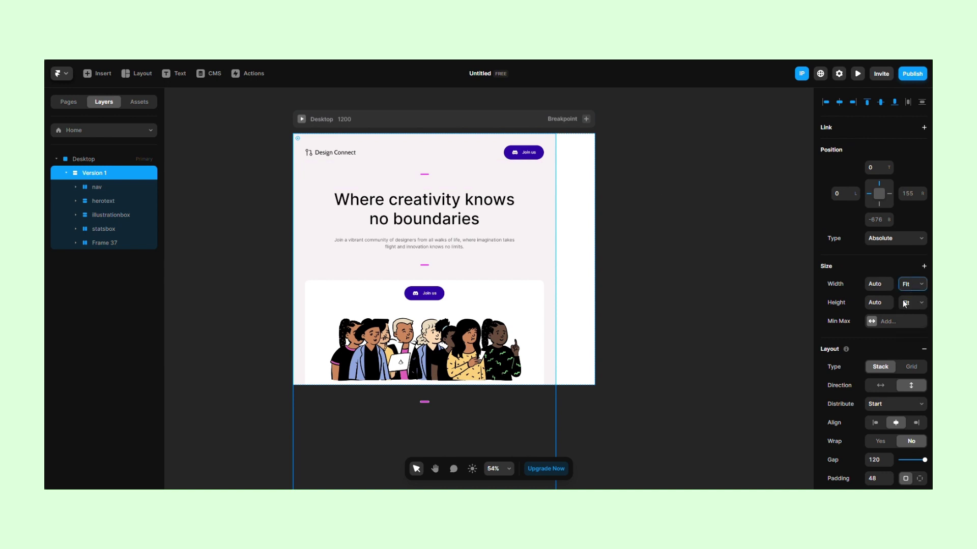
click(523, 129)
click(917, 218)
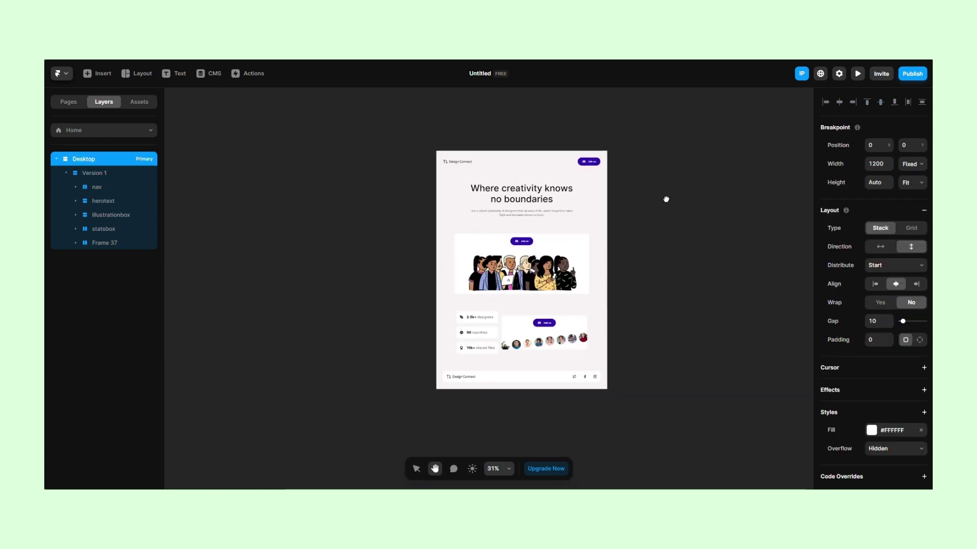
Set the width of the herotext and illustrationbox frames to Fill in the Desktop layout
click(476, 196)
click(912, 214)
click(917, 242)
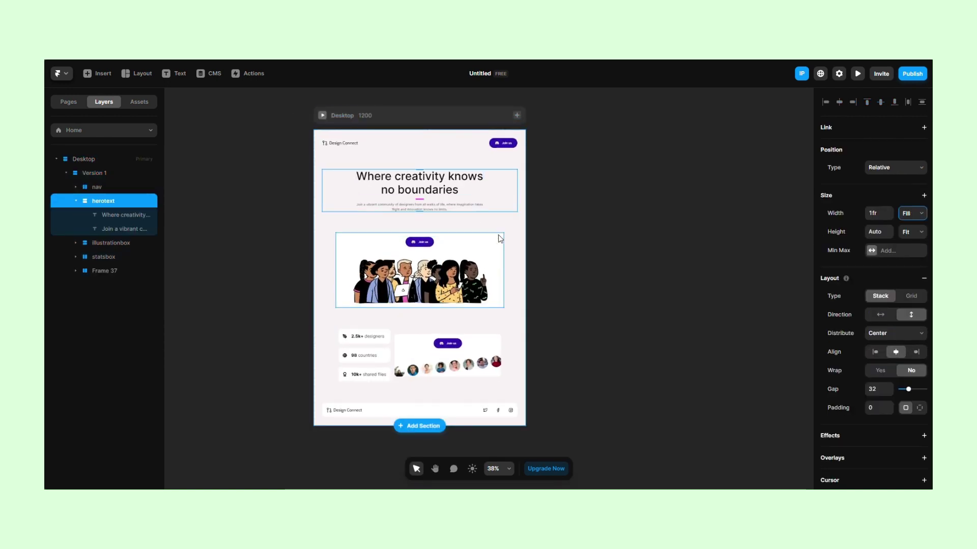
click(499, 238)
click(912, 214)
click(915, 242)
Set the width of the statsbox and its inner avatar frame to Fill in the Desktop layout
click(494, 340)
click(915, 218)
click(916, 242)
double_click(490, 347)
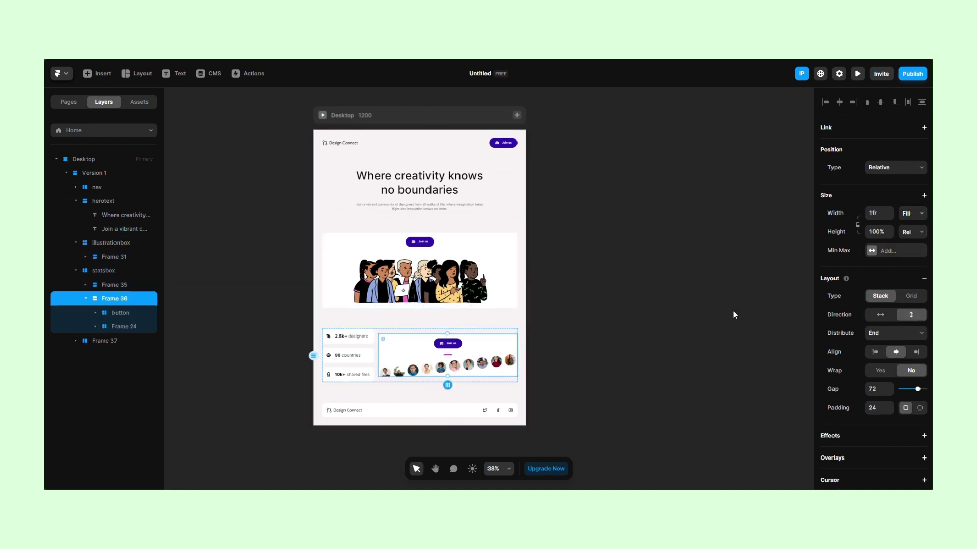
click(912, 251)
click(562, 336)
Add a Tablet and a Phone breakpoint to the page
click(517, 115)
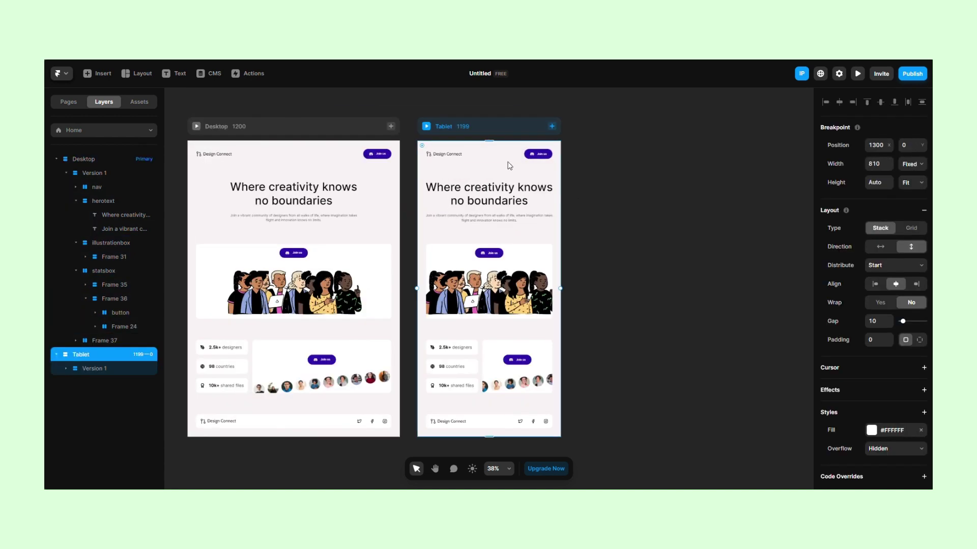
click(592, 265)
click(552, 126)
click(529, 152)
Set the width of the hero heading and the paragraph below it to Fill in the Phone layout
click(511, 207)
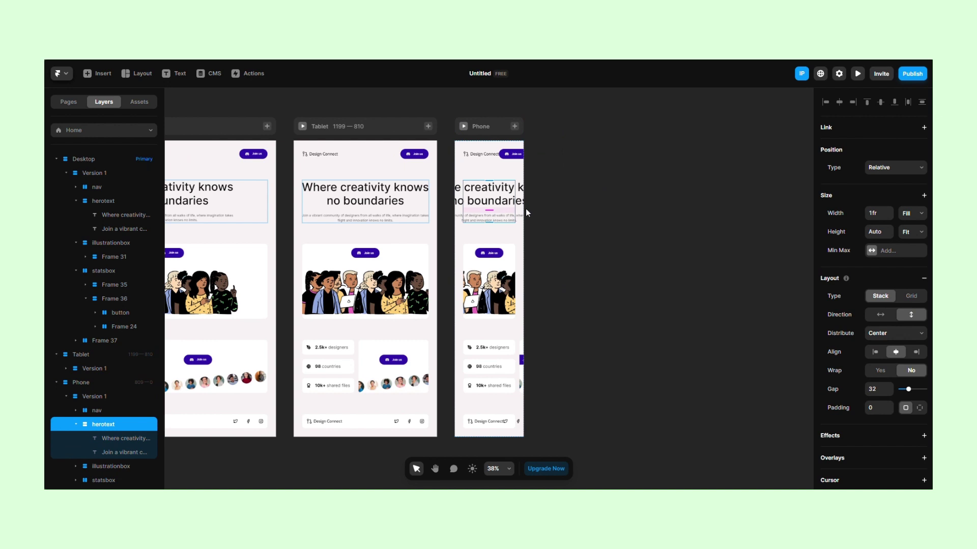
click(758, 225)
double_click(483, 197)
click(912, 213)
click(914, 242)
click(488, 257)
click(912, 214)
click(914, 242)
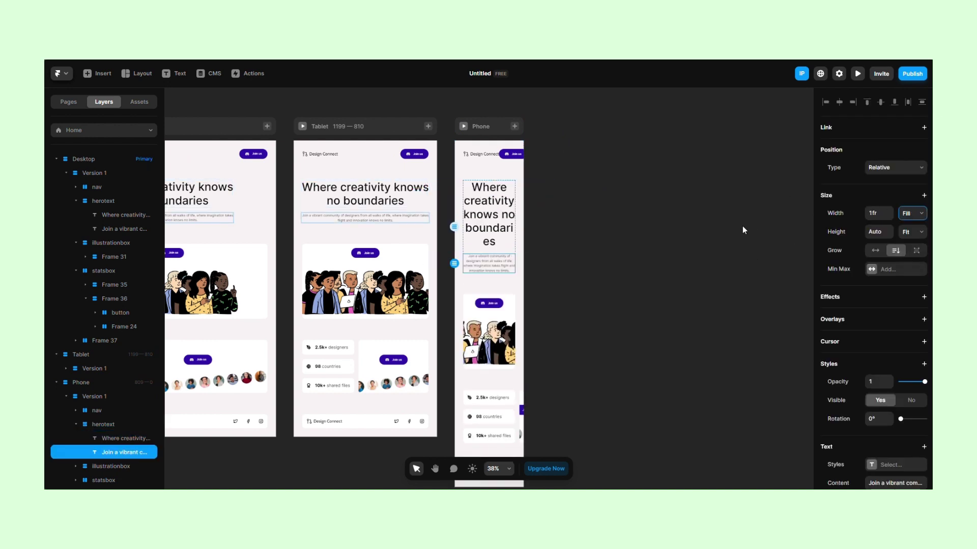
Set the Phone layout's hero heading font size to 48 pixels
click(489, 213)
scroll(896, 410, down, 3)
scroll(896, 410, down, 1)
click(873, 379)
text(48)
key(Return)
scroll(557, 330, down, 1)
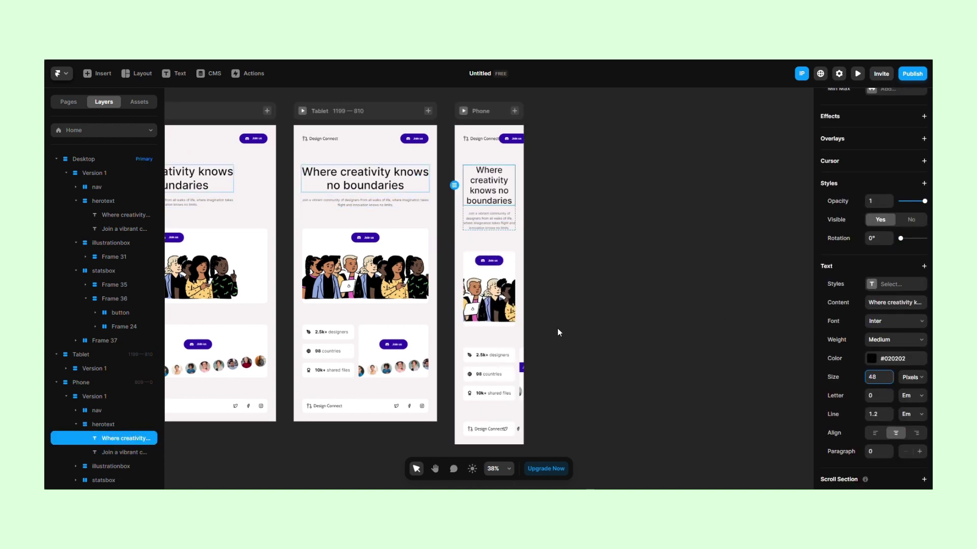
Stack the statsbox contents vertically in the Phone layout
double_click(489, 367)
click(104, 392)
click(911, 315)
scroll(613, 313, down, 2)
Rearrange the Phone footer so its logo sits centred above the social icons
click(489, 393)
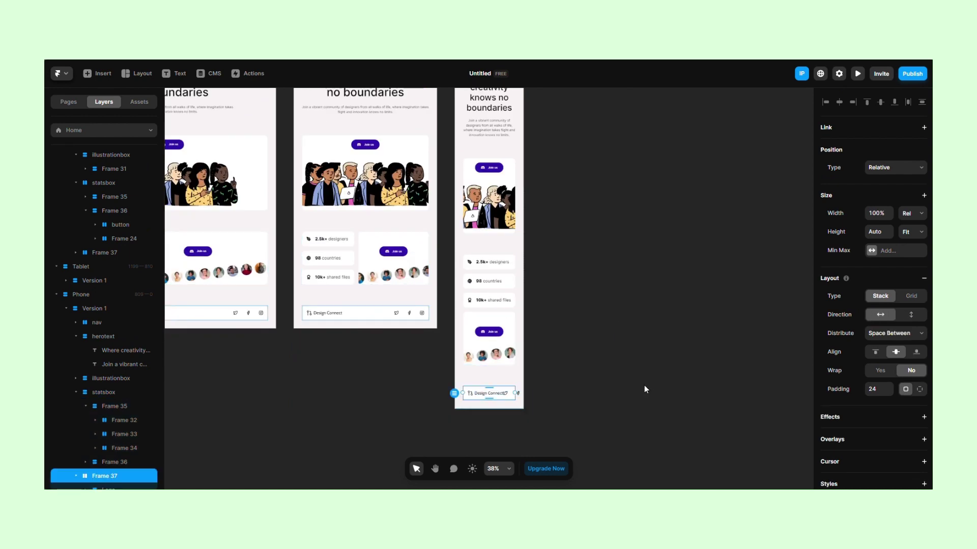
click(895, 333)
click(879, 356)
key(Return)
click(581, 386)
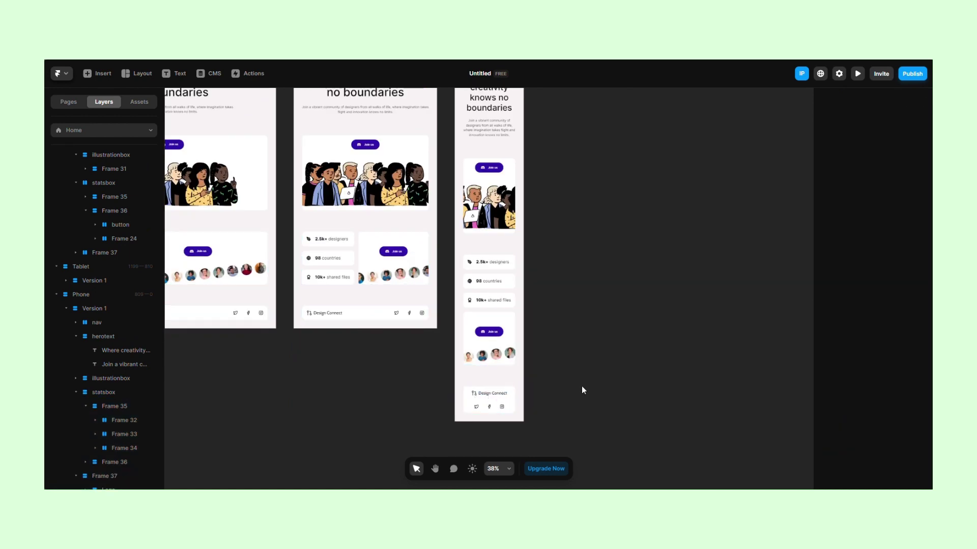
Hide the Join us button in the Phone navigation bar and centre the logo
scroll(532, 387, up, 10)
click(498, 175)
scroll(894, 382, down, 5)
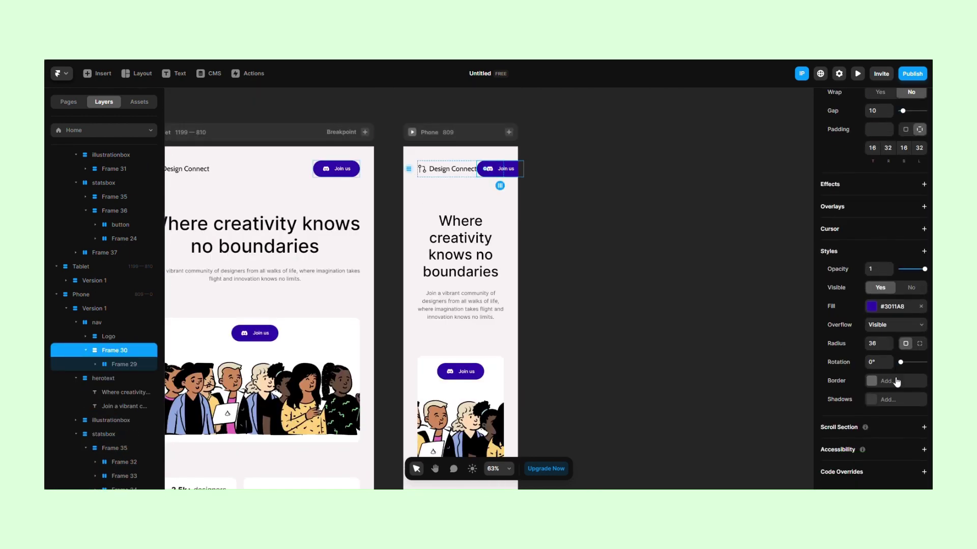
click(911, 287)
click(482, 166)
click(916, 248)
click(655, 218)
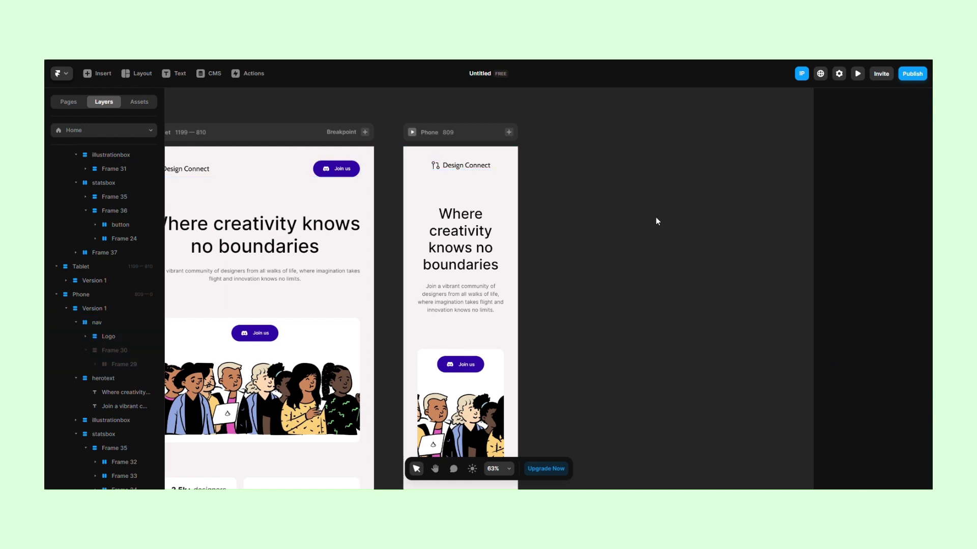
scroll(566, 191, down, 3)
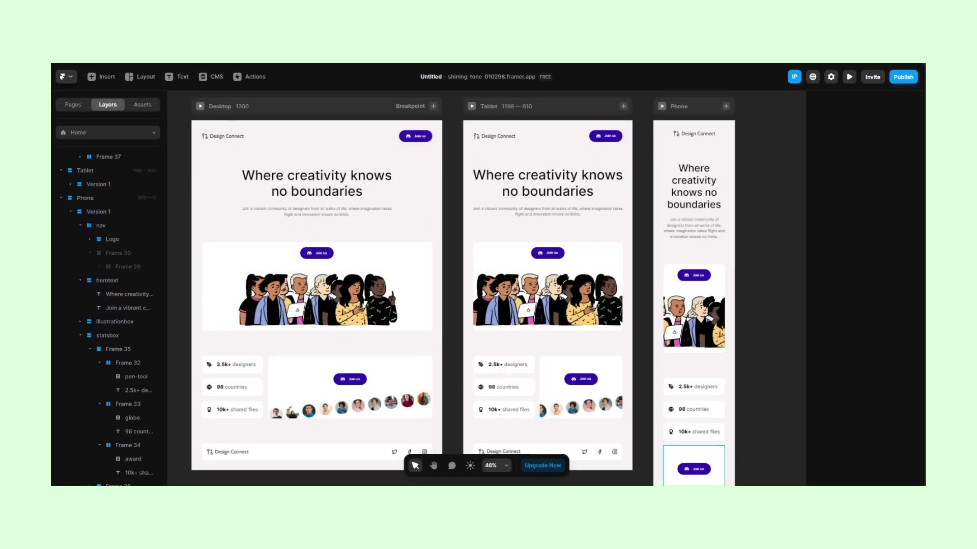